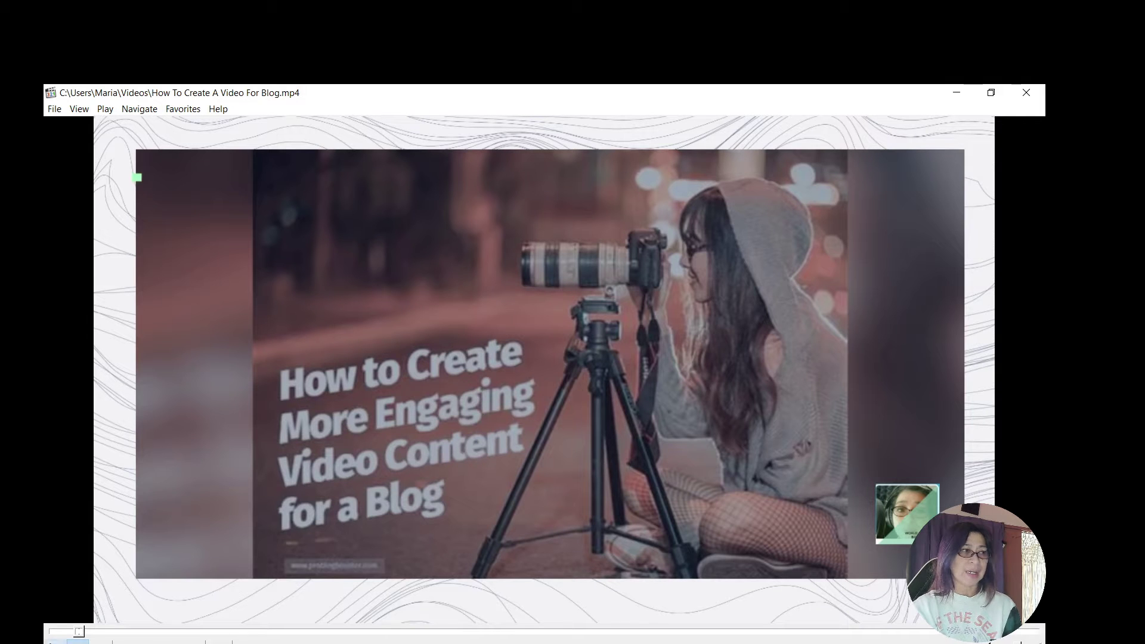
key("space")
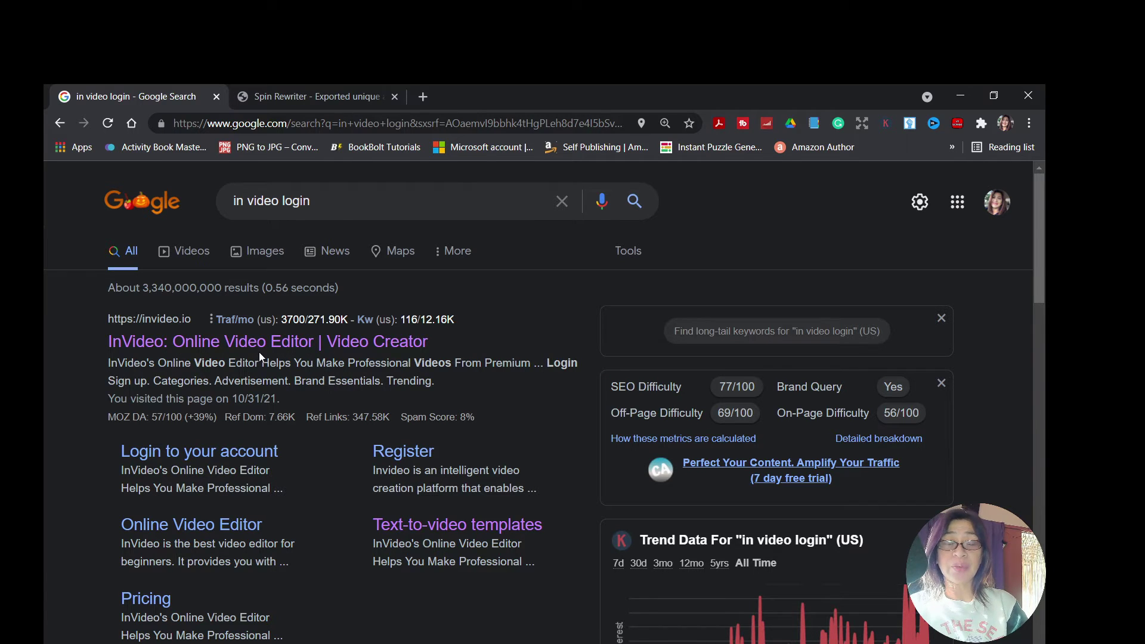
Step: Open the InVideo site from the search results and choose Text to Video in the Wide (16:9) dimension
left_click(346, 347)
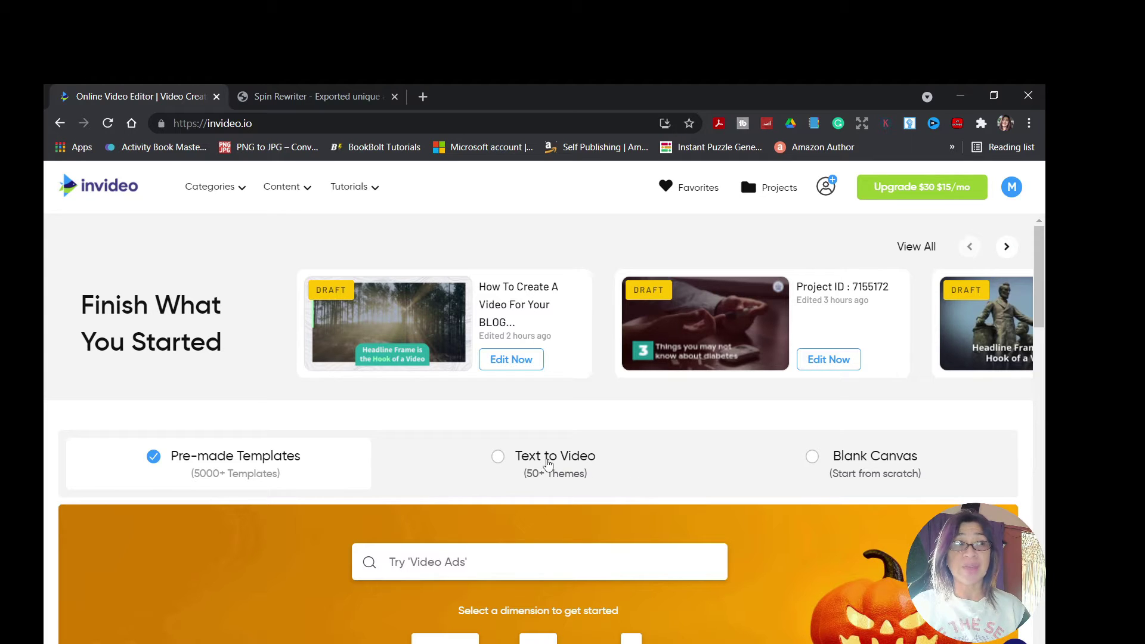
left_click(498, 461)
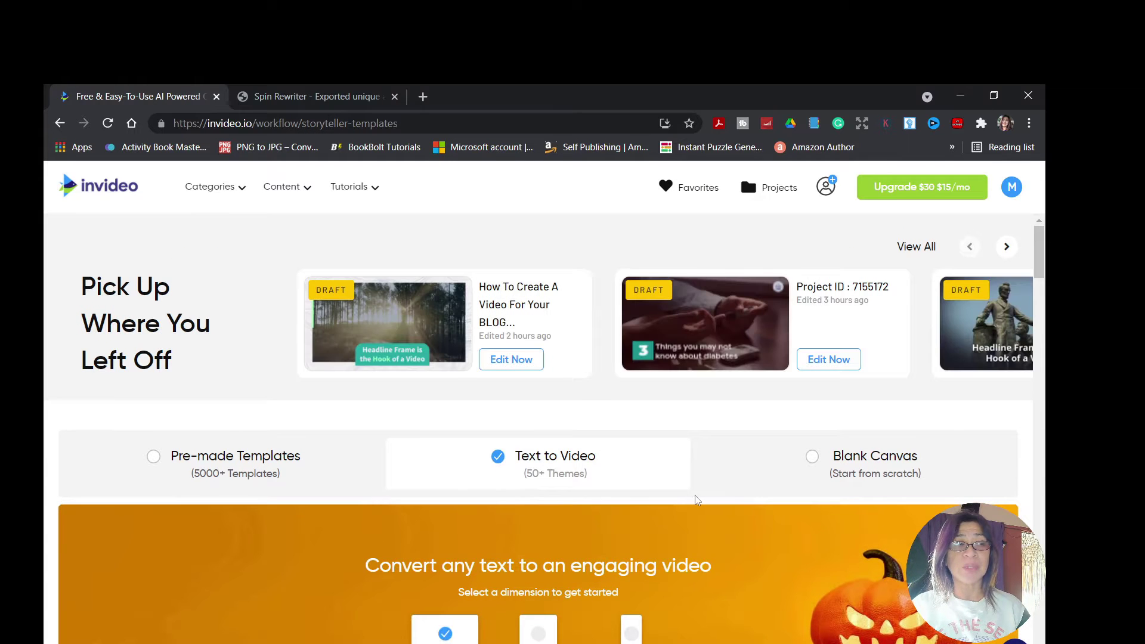
scroll(696, 499, "down", 4)
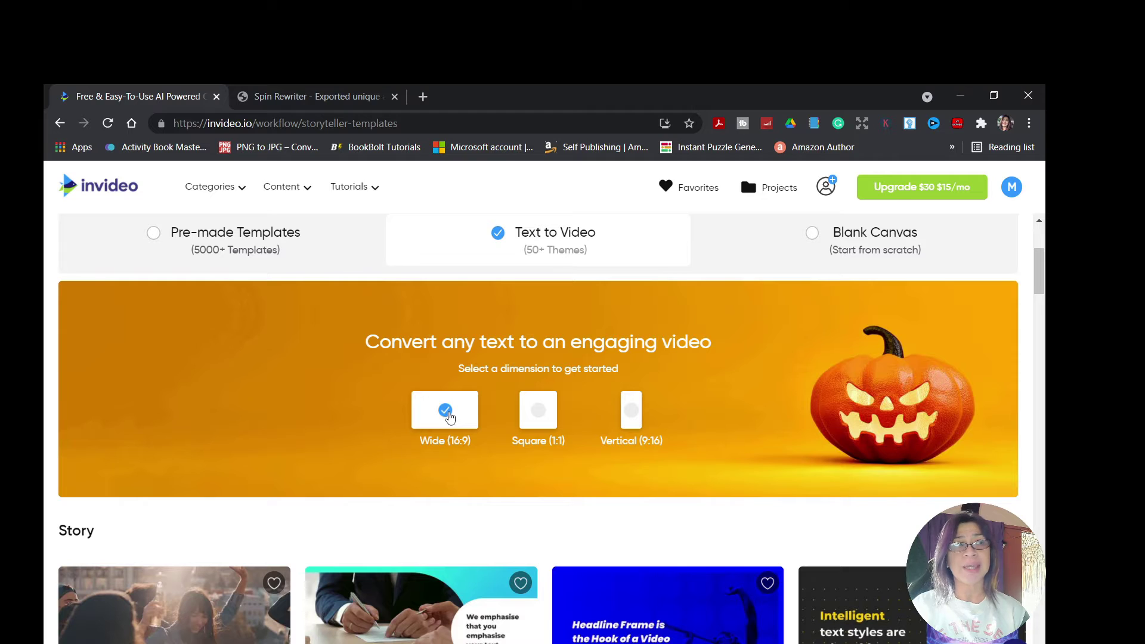
left_click(449, 415)
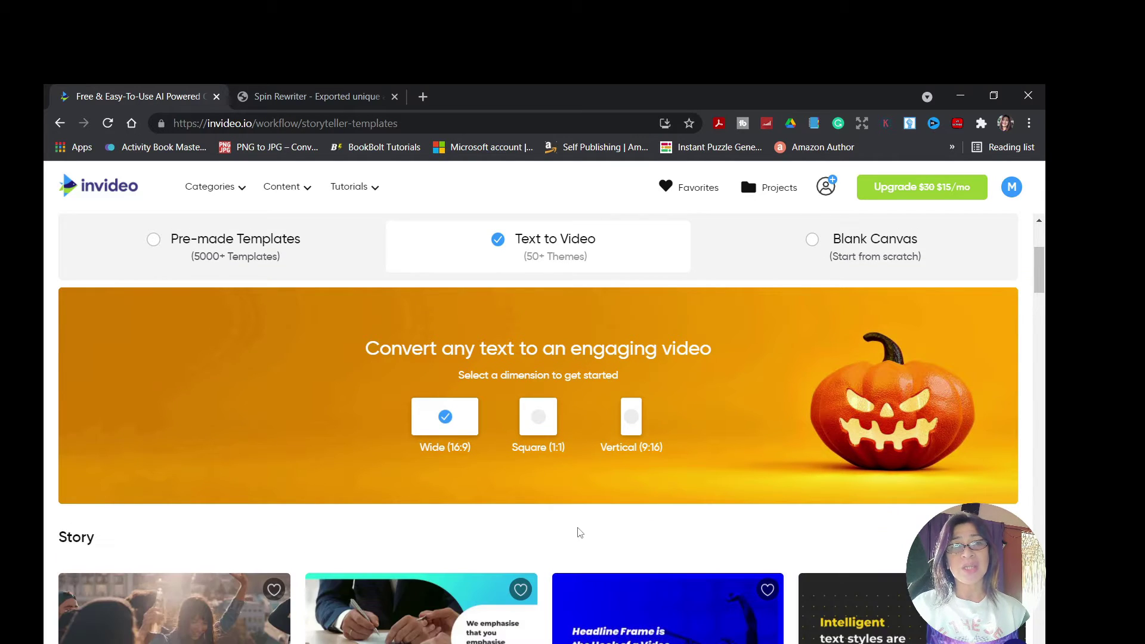
Step: Find the Photography Tips theme among the story themes, preview it and start a Wide (16:9) video with it
scroll(581, 533, "down", 2)
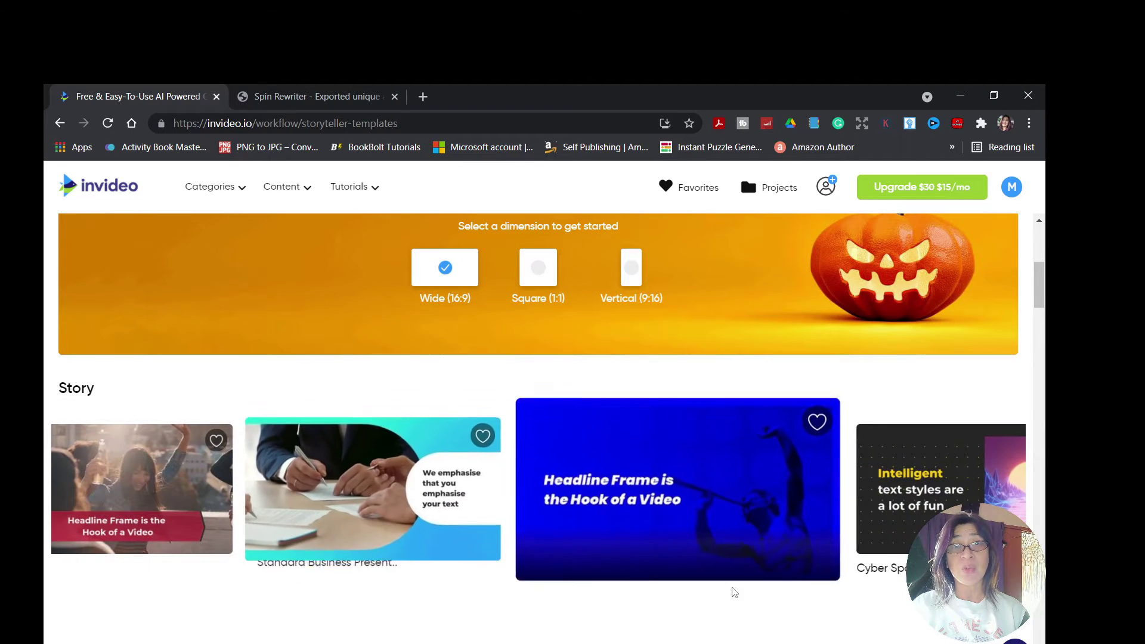
scroll(731, 590, "down", 3)
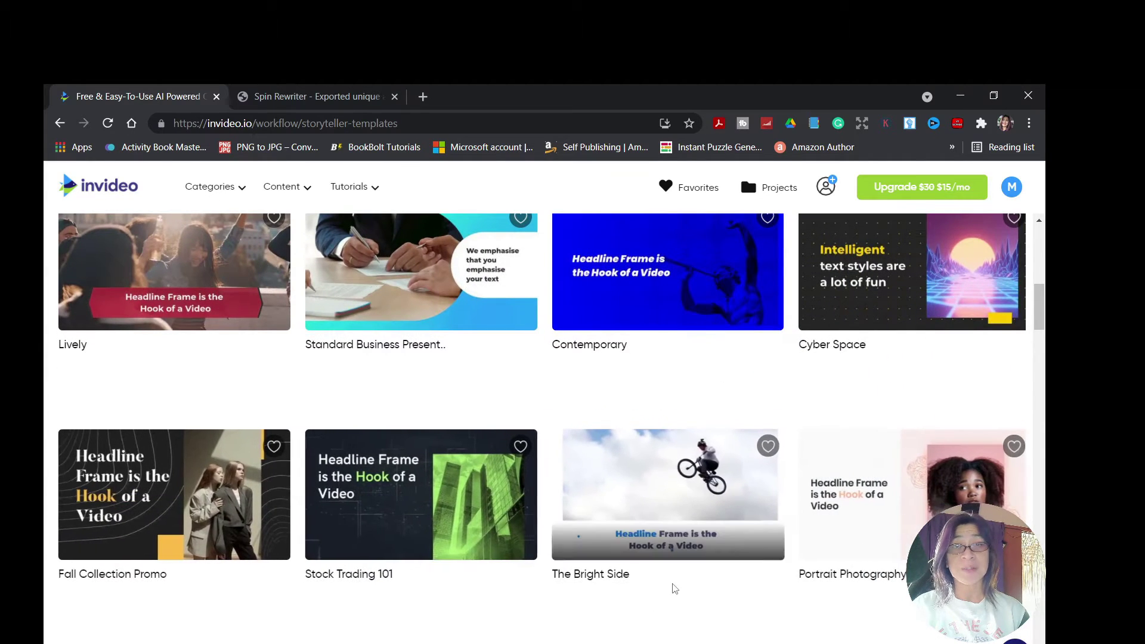
scroll(671, 585, "down", 1)
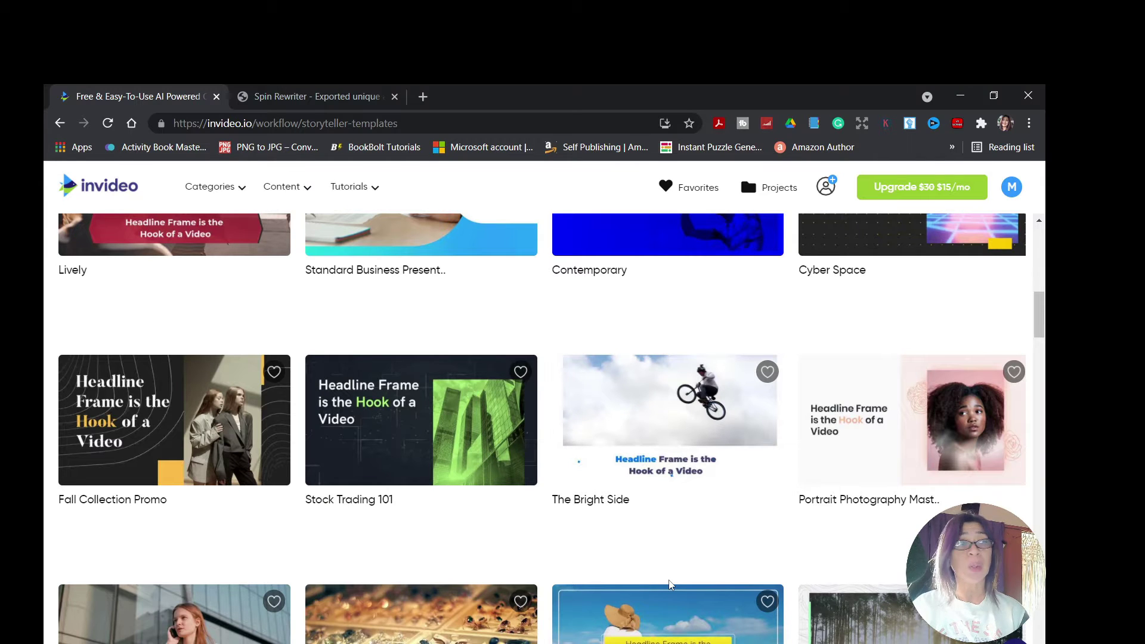
scroll(794, 493, "down", 5)
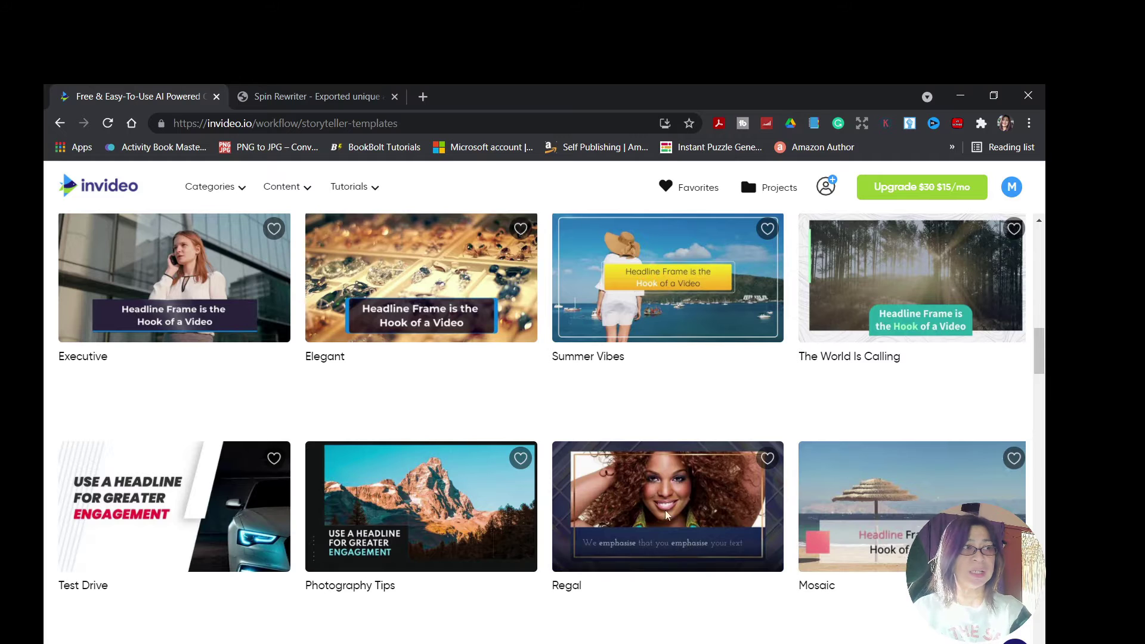
mouse_move(656, 516)
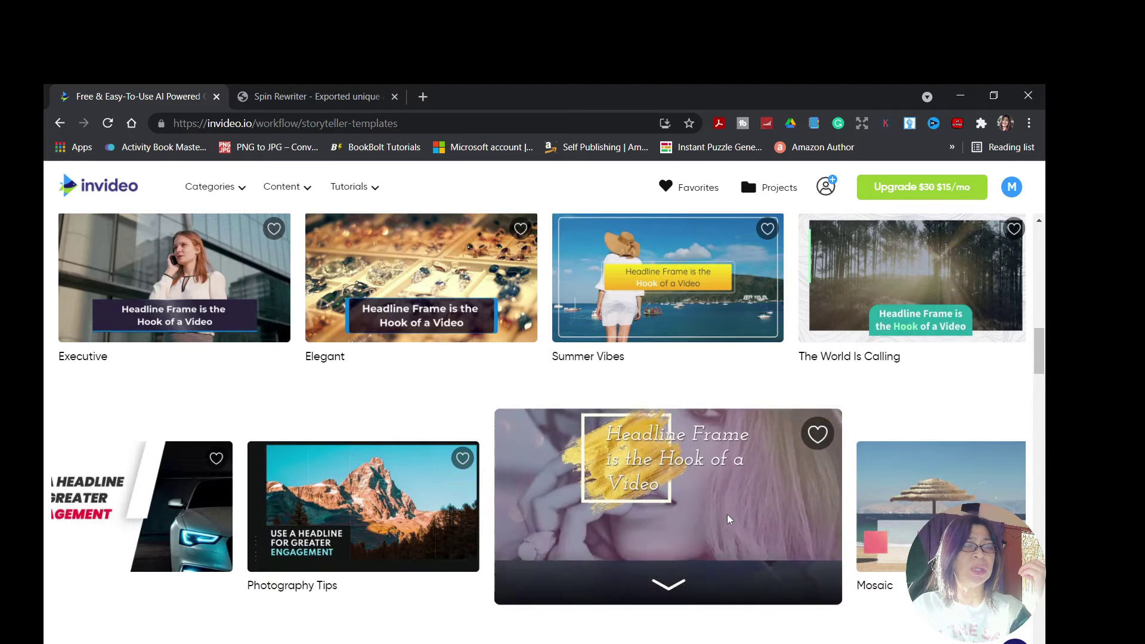
left_click(416, 454)
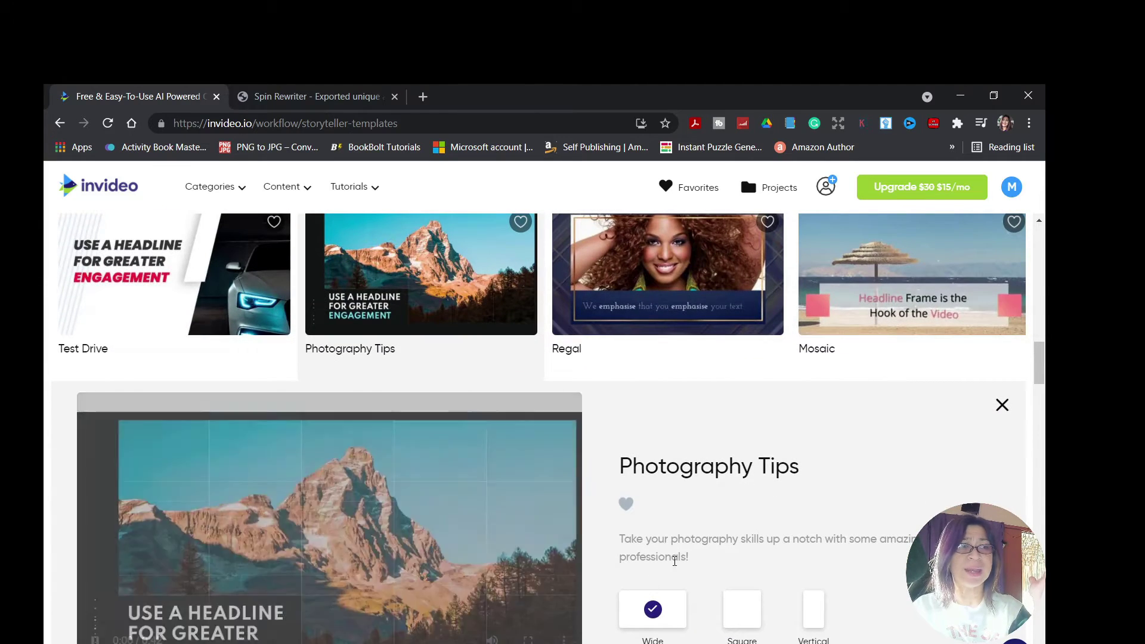
scroll(677, 557, "down", 1)
mouse_move(534, 579)
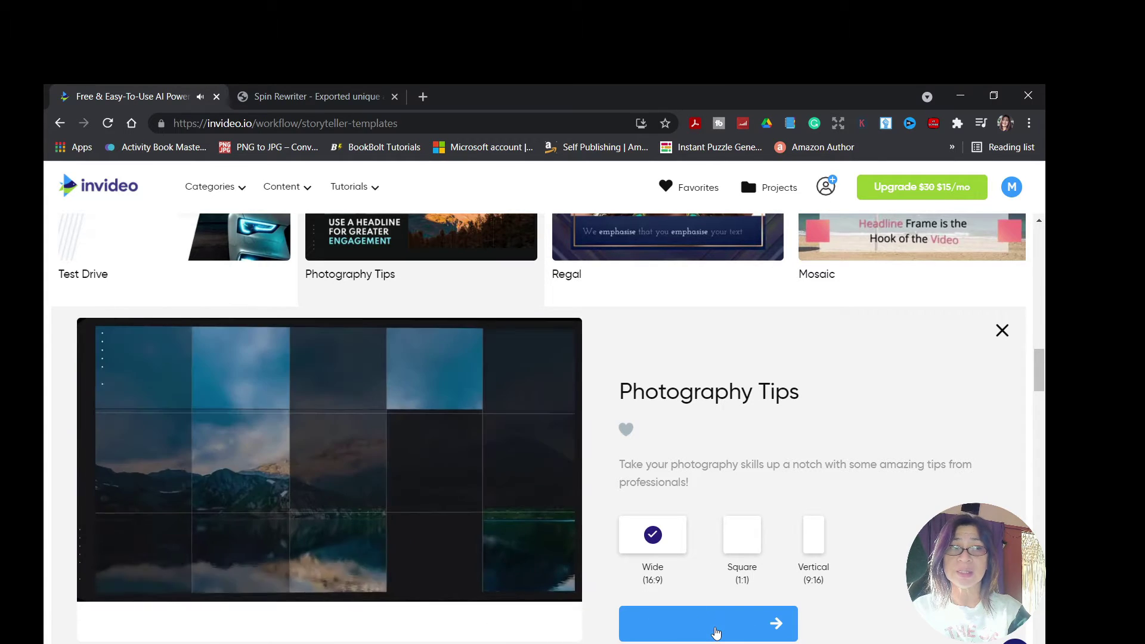
left_click(716, 632)
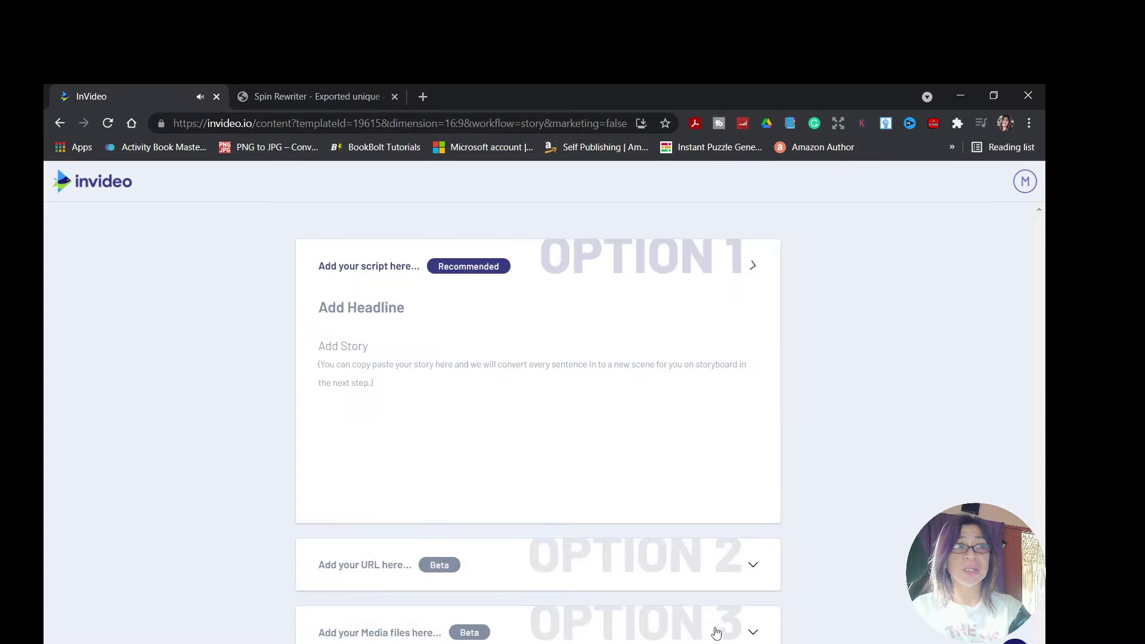
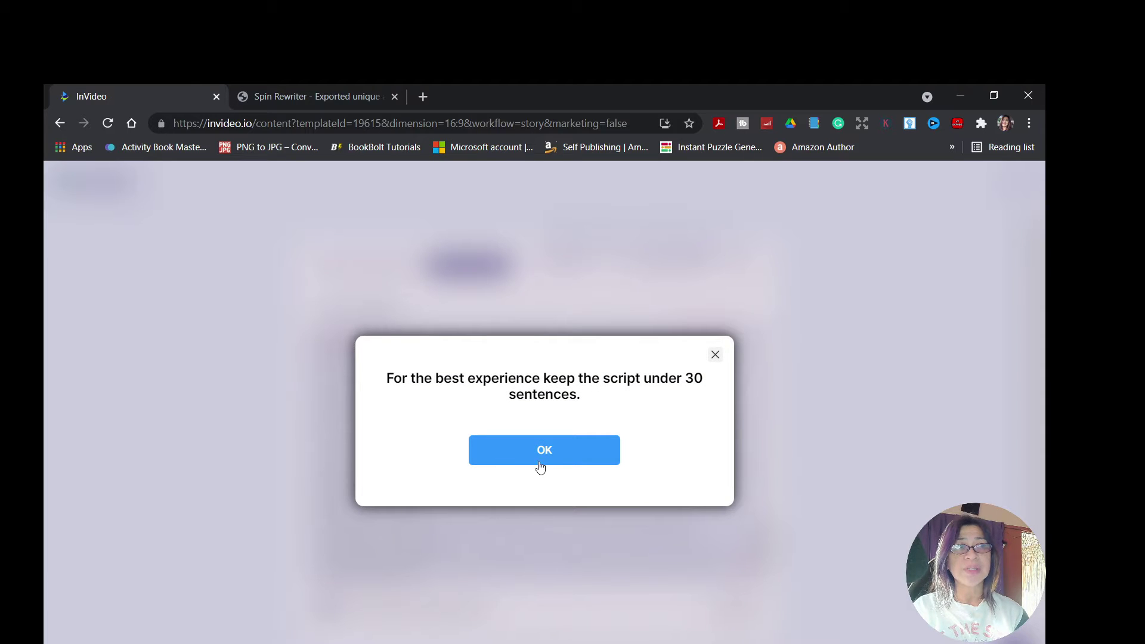
Step: Dismiss the script length notice and copy the script's first line, "Things A Blog Writer Ought To Prevent Doing", into the headline
left_click(585, 454)
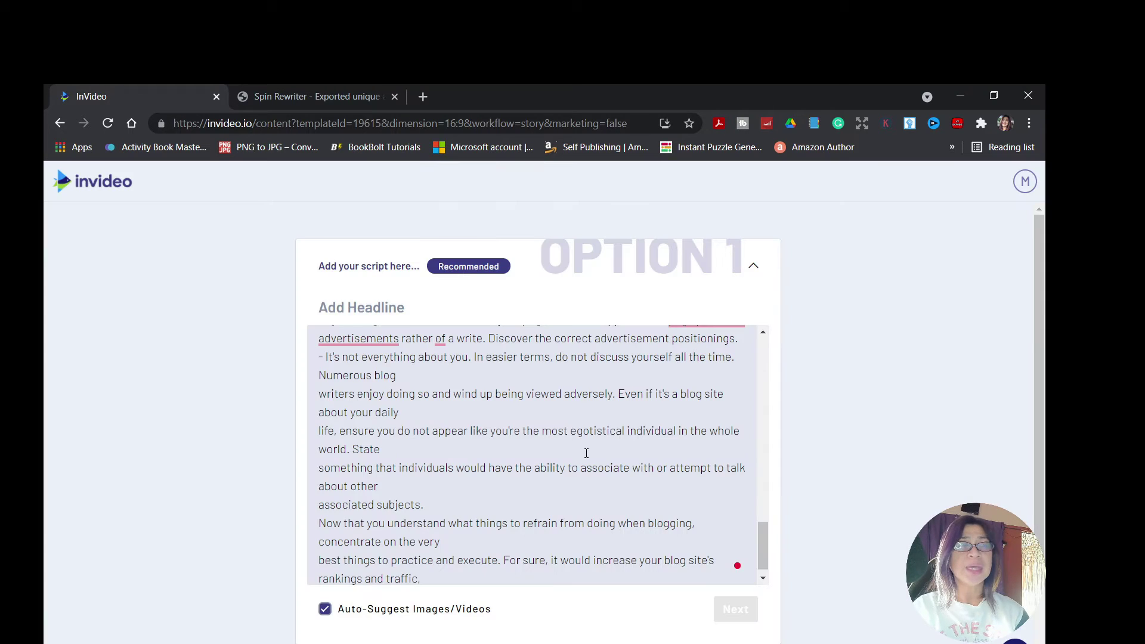
scroll(617, 473, "up", 20)
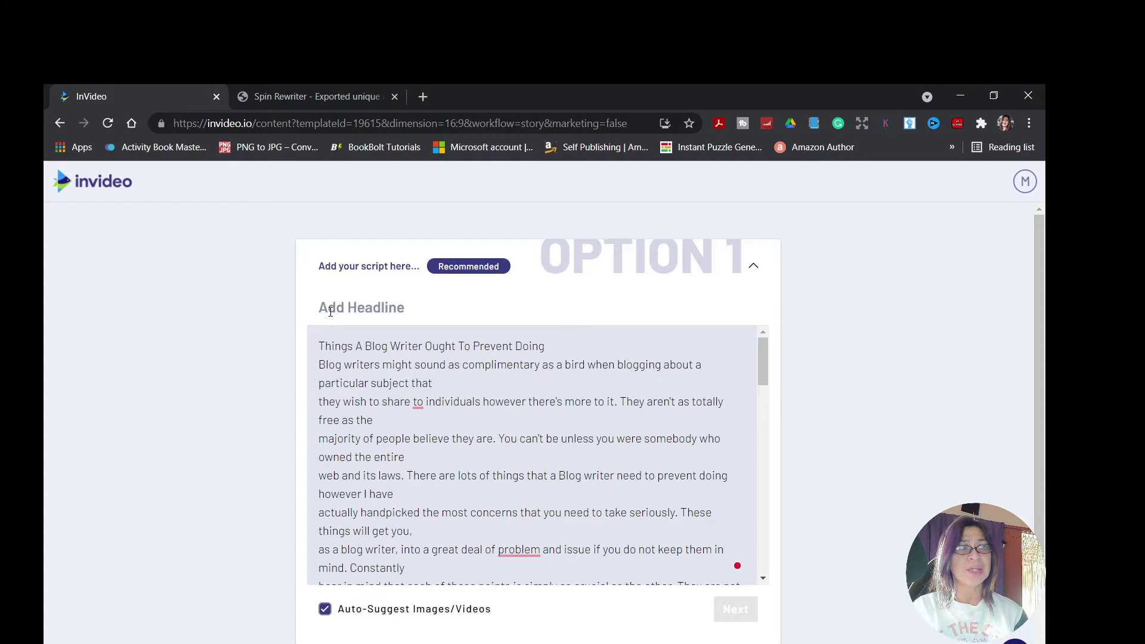
left_click(333, 309)
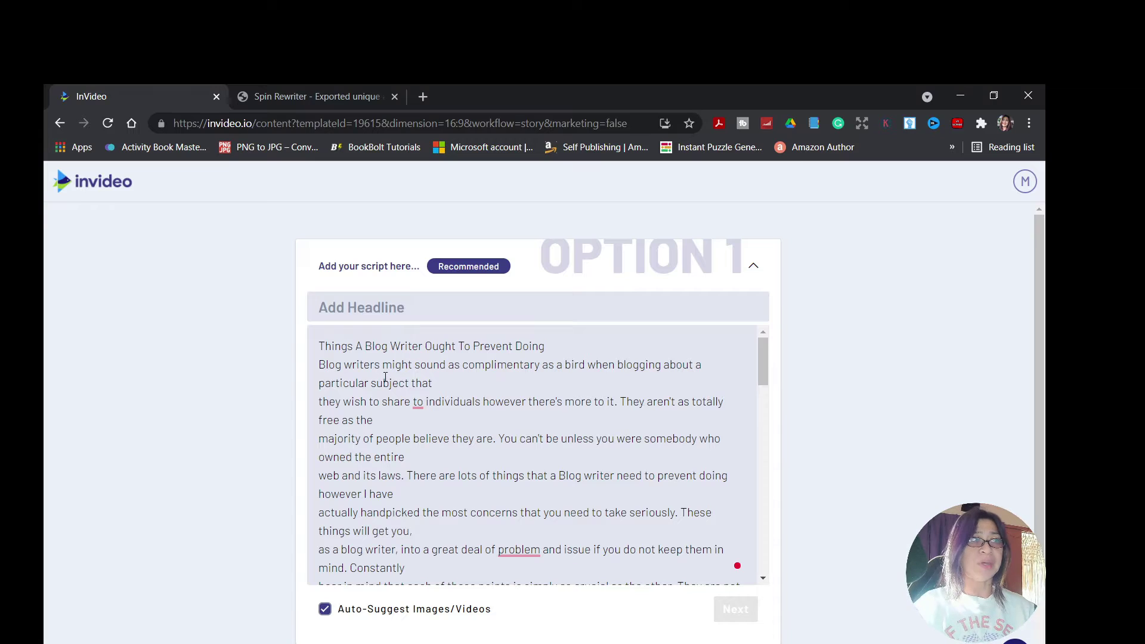
left_click_drag(319, 349, 561, 343)
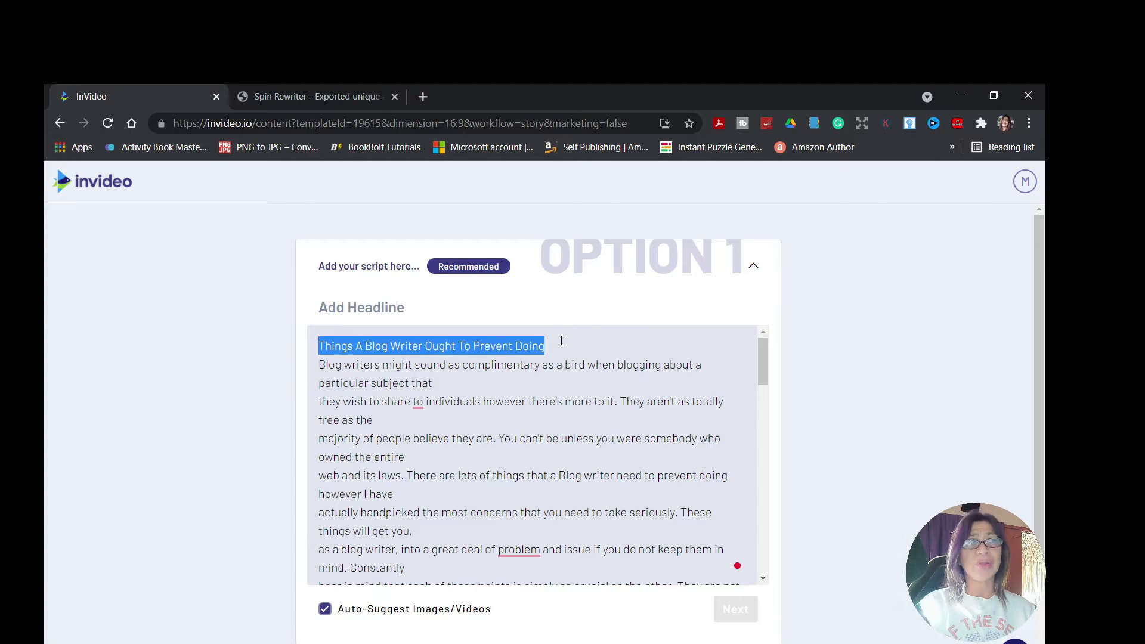
right_click(411, 307)
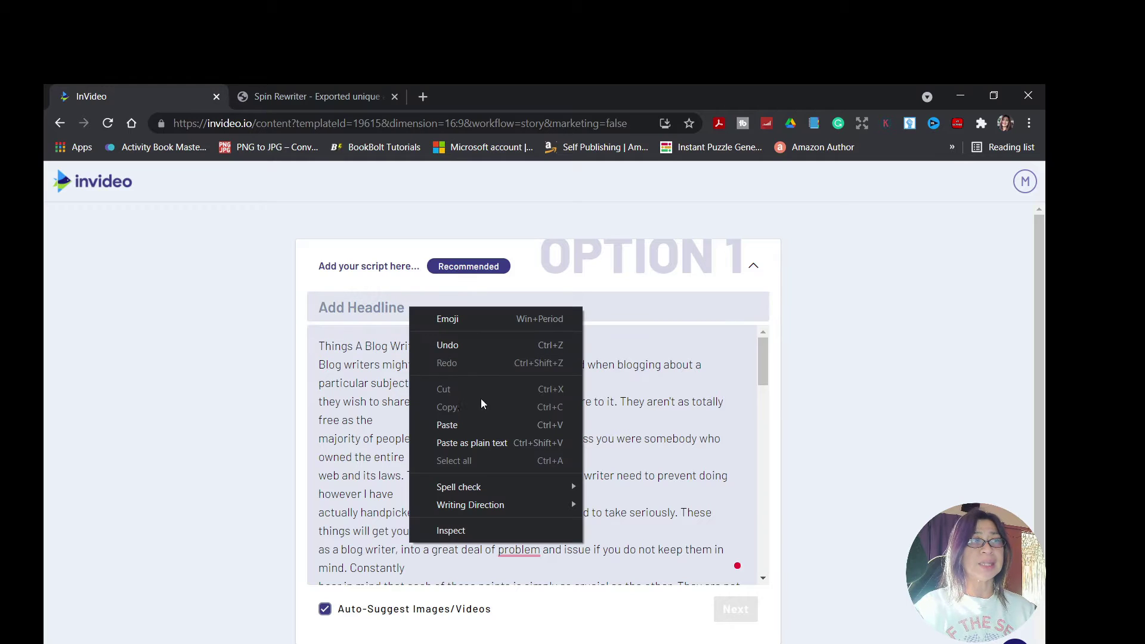
left_click_drag(343, 351, 561, 345)
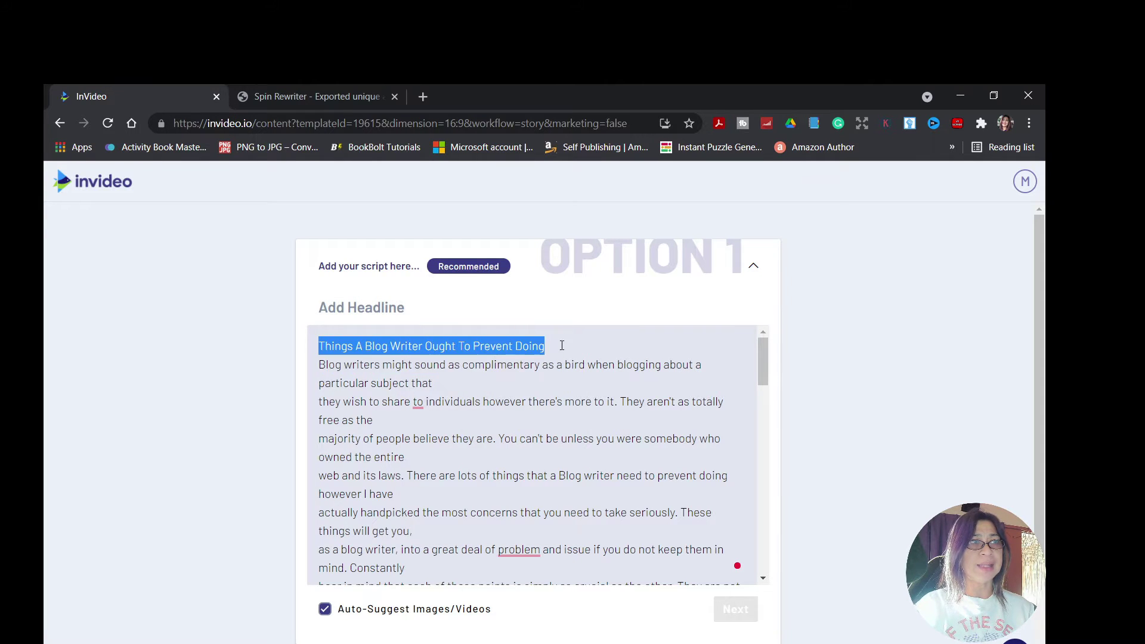
right_click(549, 340)
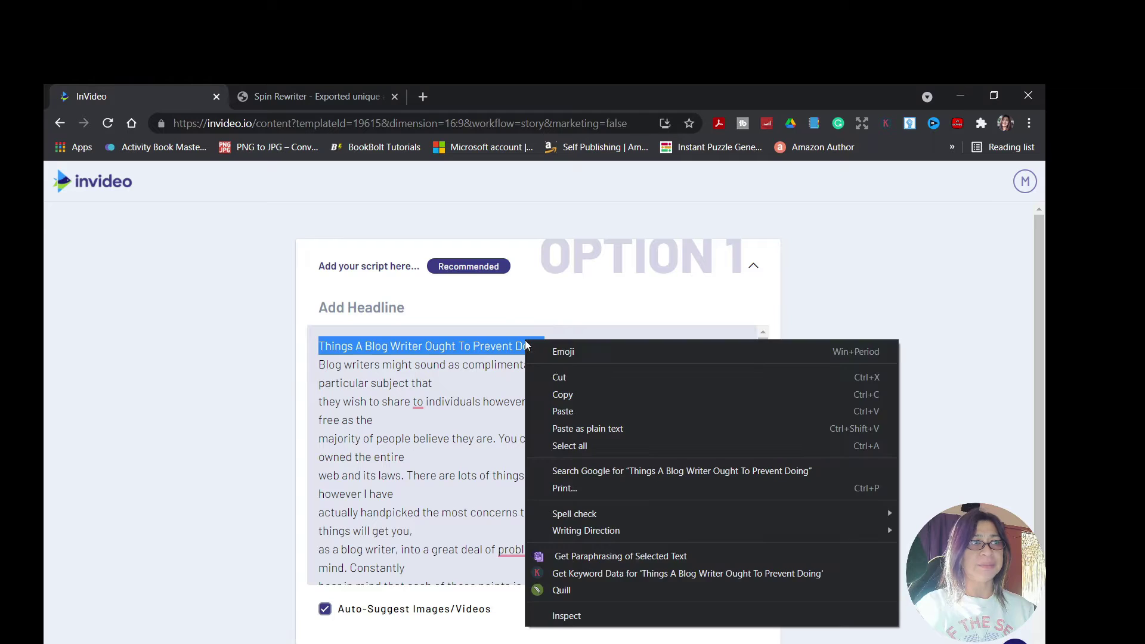
left_click(573, 403)
left_click(381, 316)
right_click(379, 306)
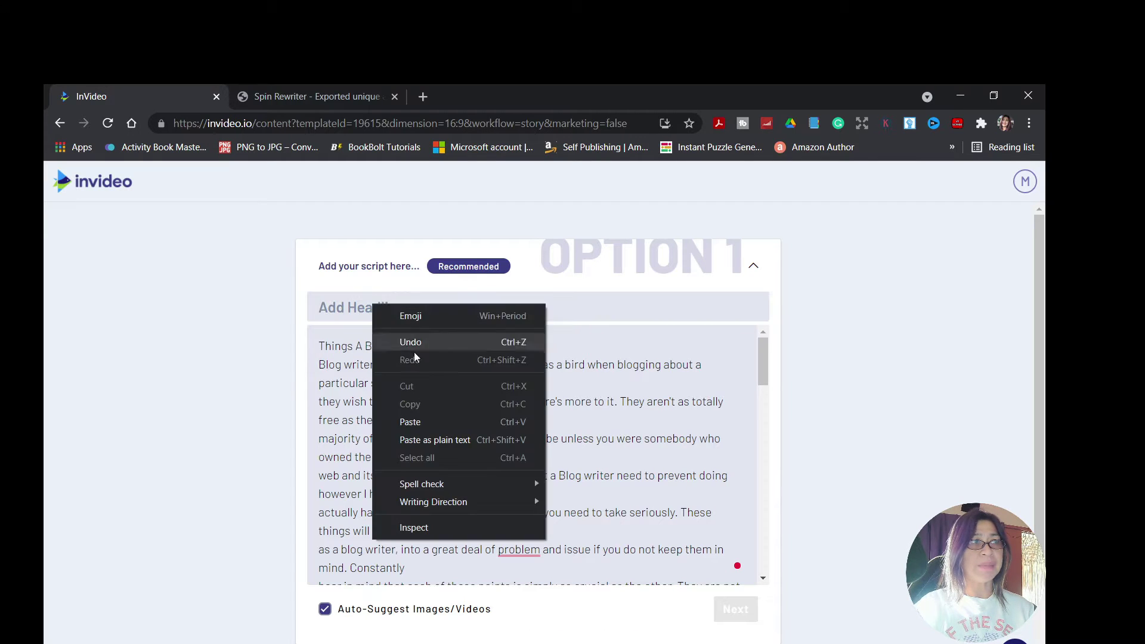
left_click(452, 420)
Step: Delete the duplicate title line from the start of the story text
left_click(554, 346)
key("BackSpace")
key("BackSpace")
key("BackSpace")
key("BackSpace")
key("BackSpace")
key("BackSpace")
key("BackSpace")
key("BackSpace")
key("BackSpace")
key("BackSpace")
key("BackSpace")
key("BackSpace")
key("BackSpace")
key("BackSpace")
key("BackSpace")
key("BackSpace")
key("BackSpace")
key("BackSpace")
key("BackSpace")
key("BackSpace")
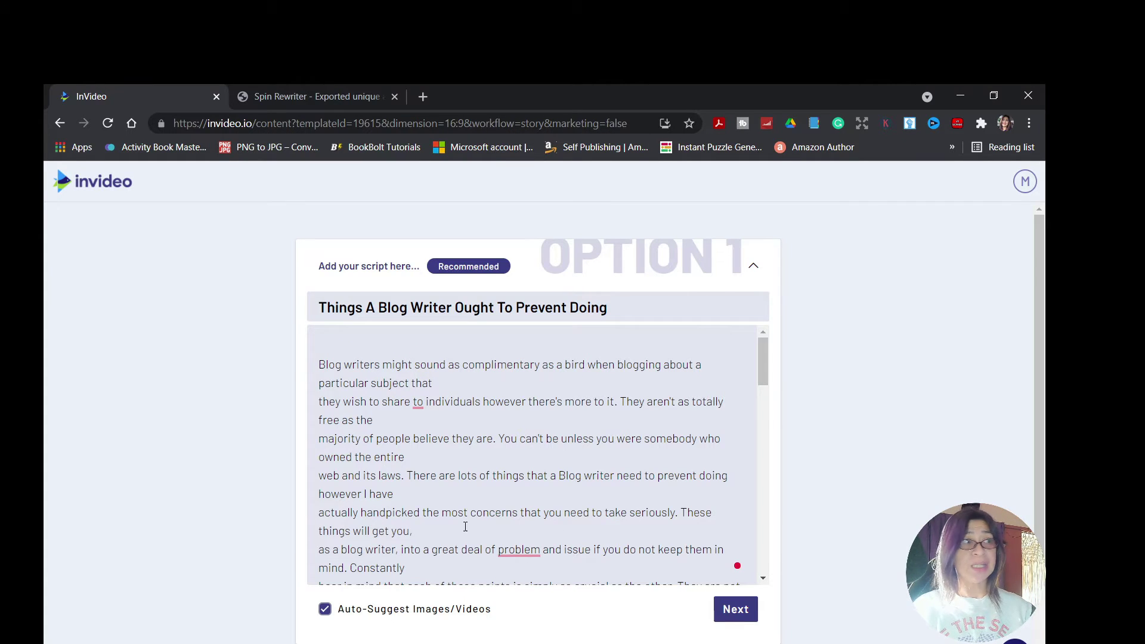
Step: Accept the Grammarly corrections "with" after "share", "problems" after "great deal of", and "individuals'" before "work" in the script
left_click(420, 402)
left_click(431, 442)
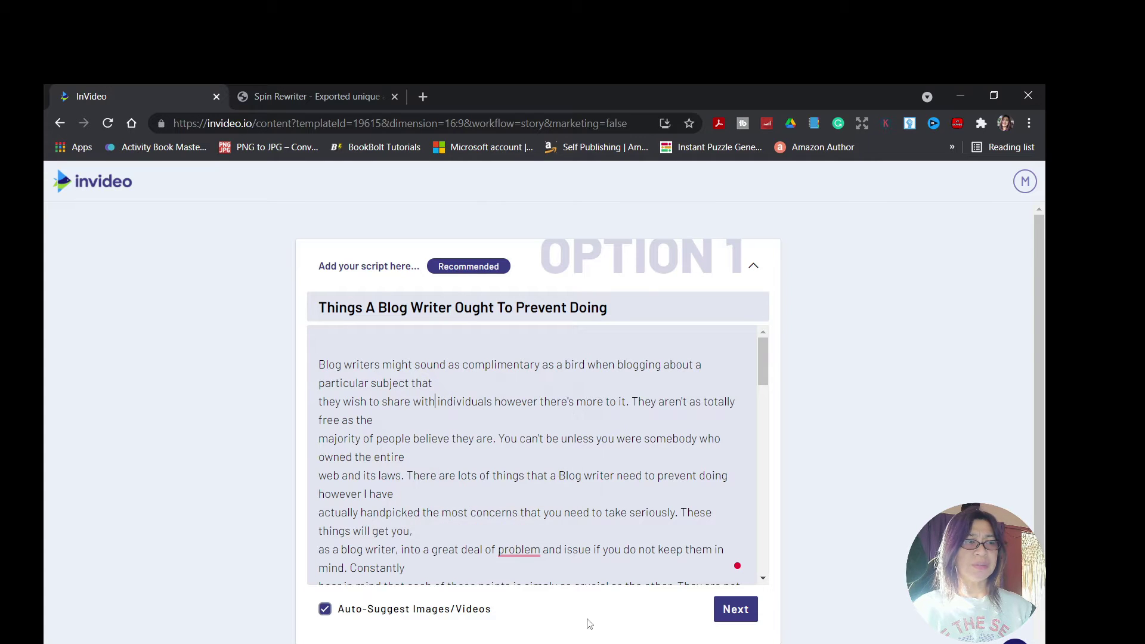
left_click(526, 551)
left_click(548, 589)
scroll(601, 499, "down", 2)
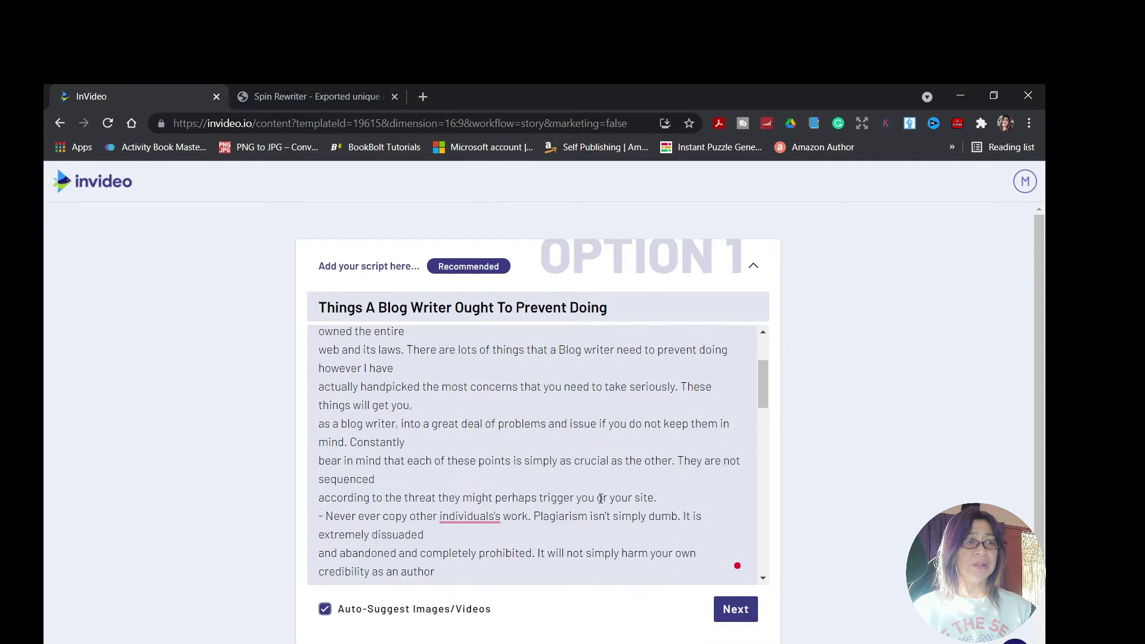
scroll(601, 499, "down", 1)
left_click(484, 499)
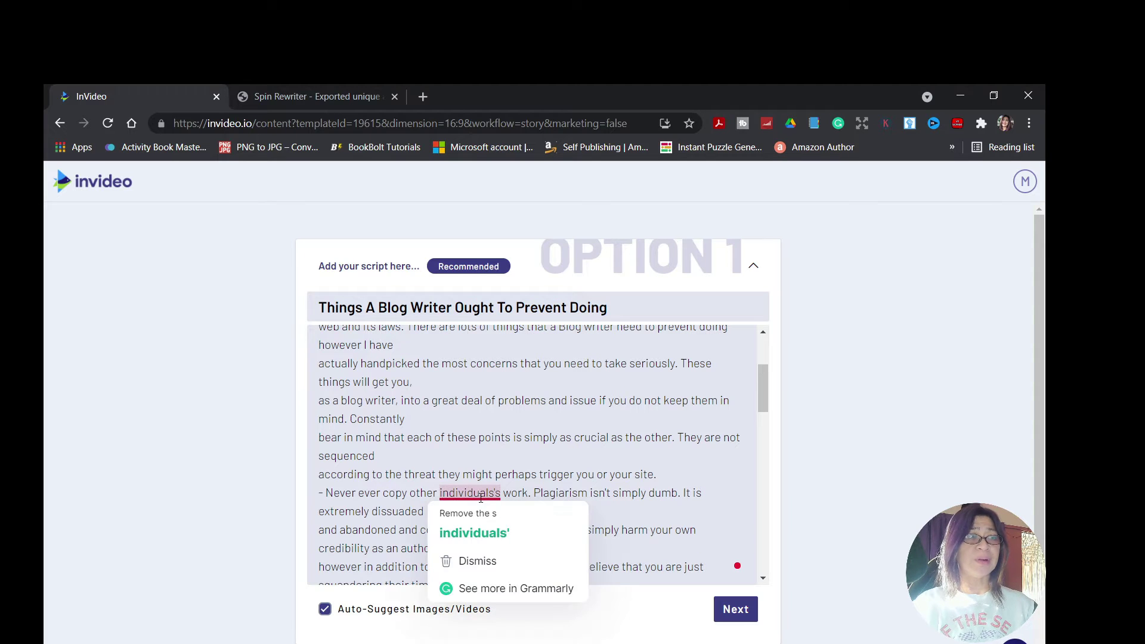
left_click(481, 533)
Step: Accept the Grammarly corrections in the copyright passage: "content", "belongs to", and the suggestion for "online" before "search engine"
scroll(603, 461, "down", 2)
scroll(602, 461, "down", 2)
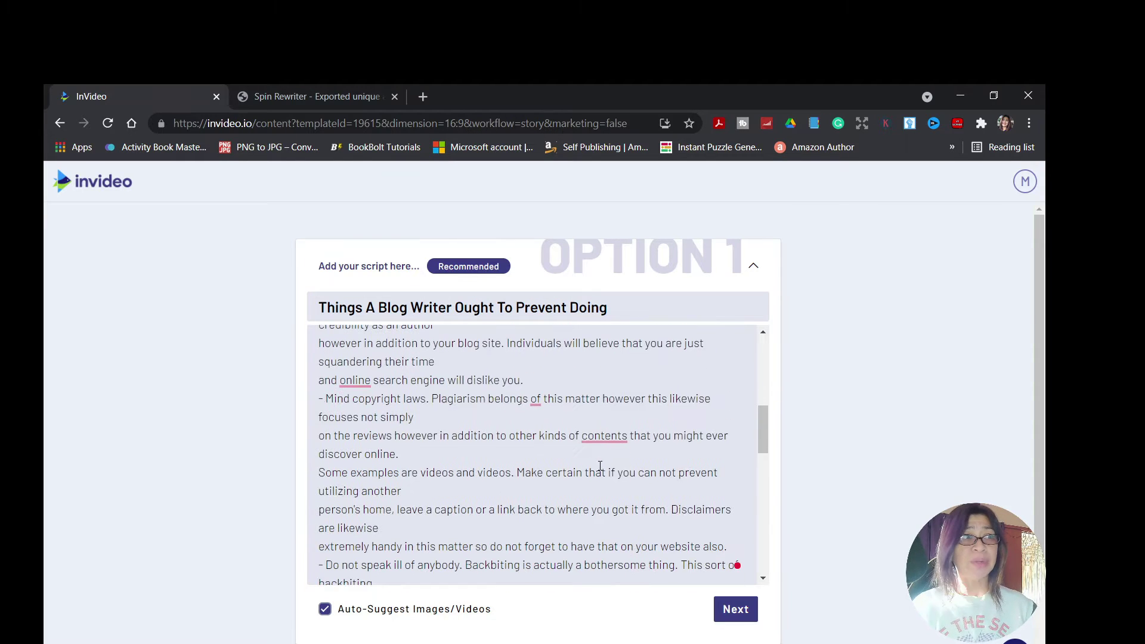
left_click(617, 429)
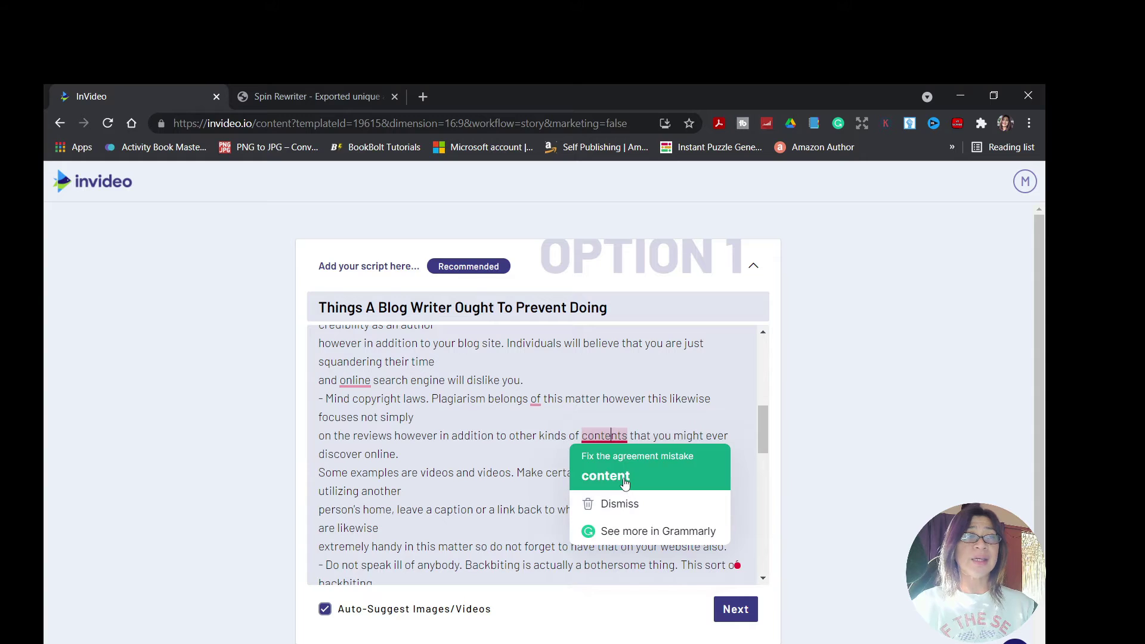
left_click(606, 472)
left_click(531, 398)
left_click(551, 442)
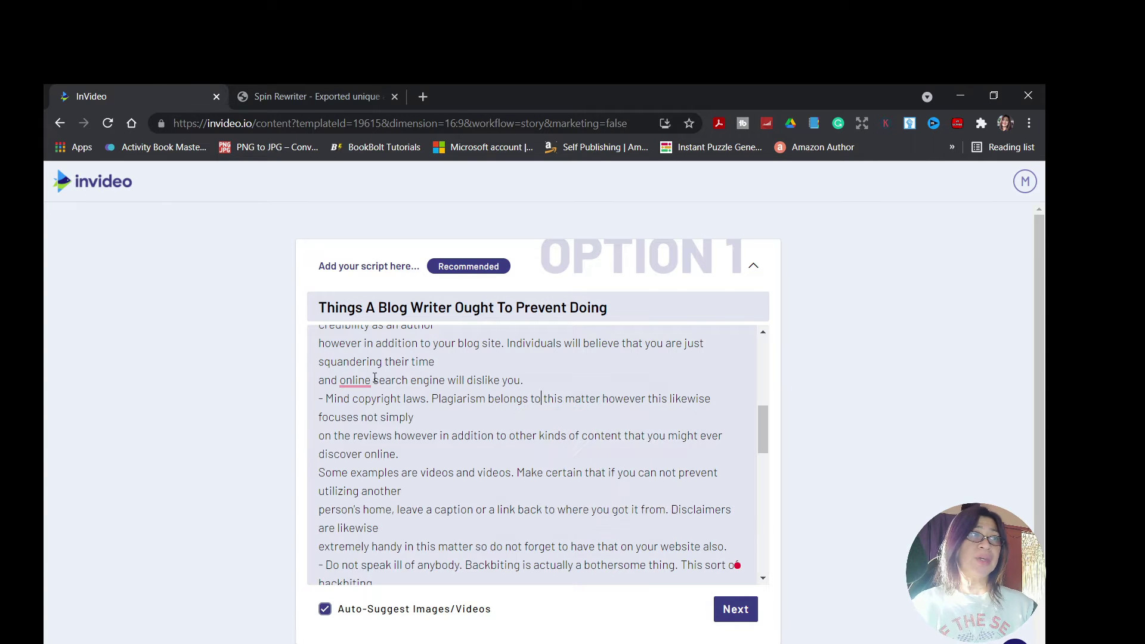
left_click(359, 376)
left_click(369, 420)
Step: Accept the Grammarly corrections "your personal" in the privacy policy sentence and "for" before "other blog writers"
scroll(539, 484, "down", 4)
left_click(670, 561)
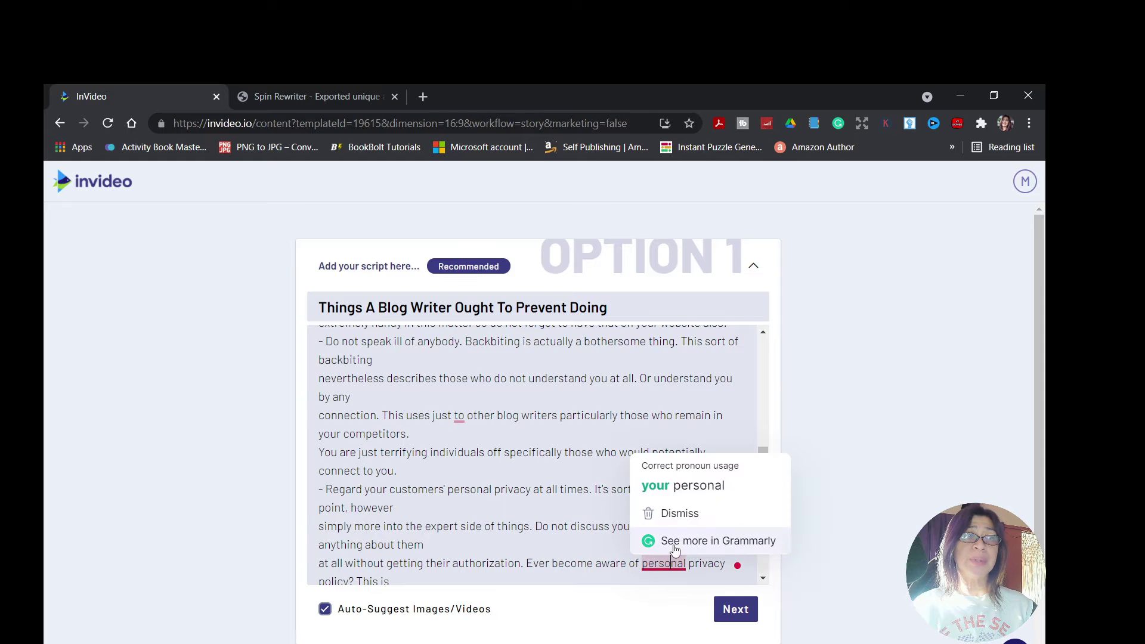
left_click(692, 486)
mouse_move(458, 417)
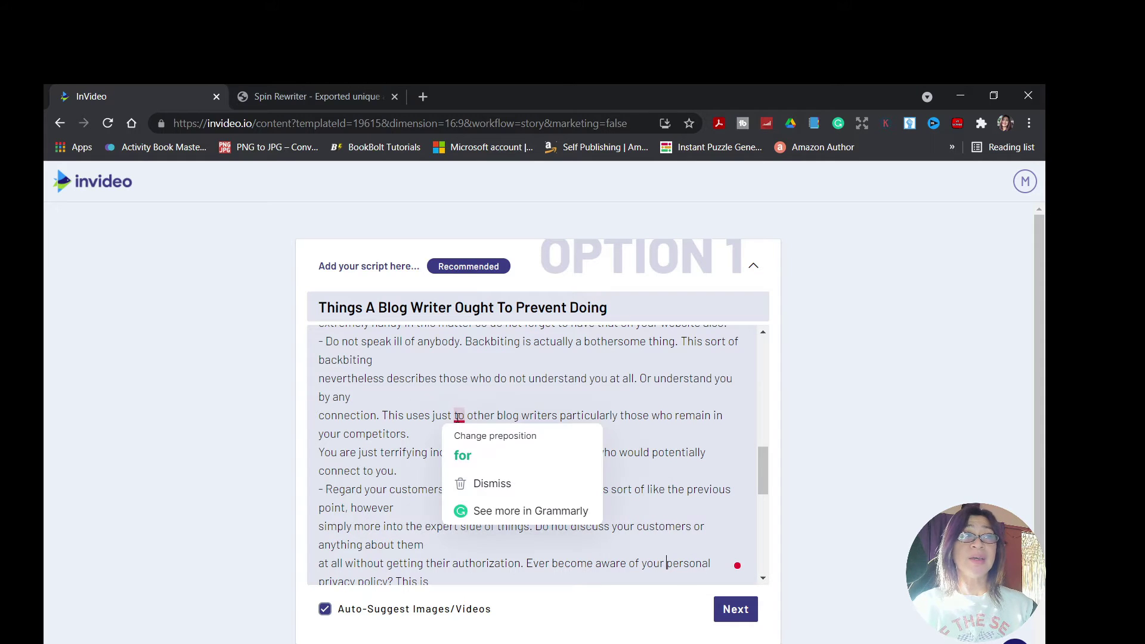
left_click(461, 455)
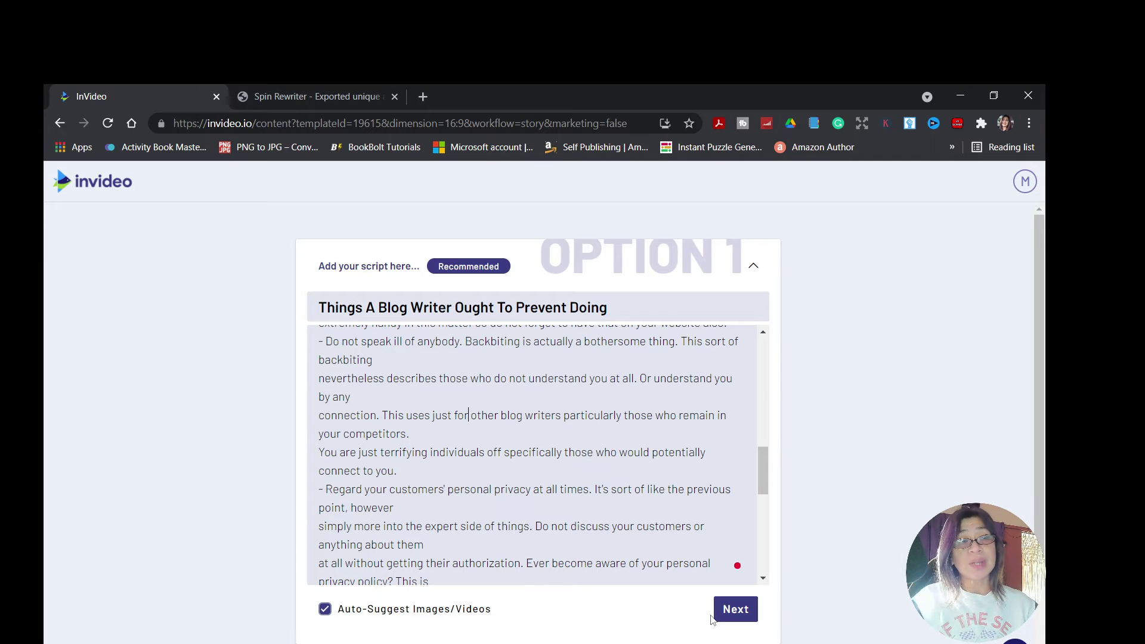
Step: Convert the script into a storyboard with auto-suggested media, and open the headline scene for editing with the stock images shown
left_click(734, 608)
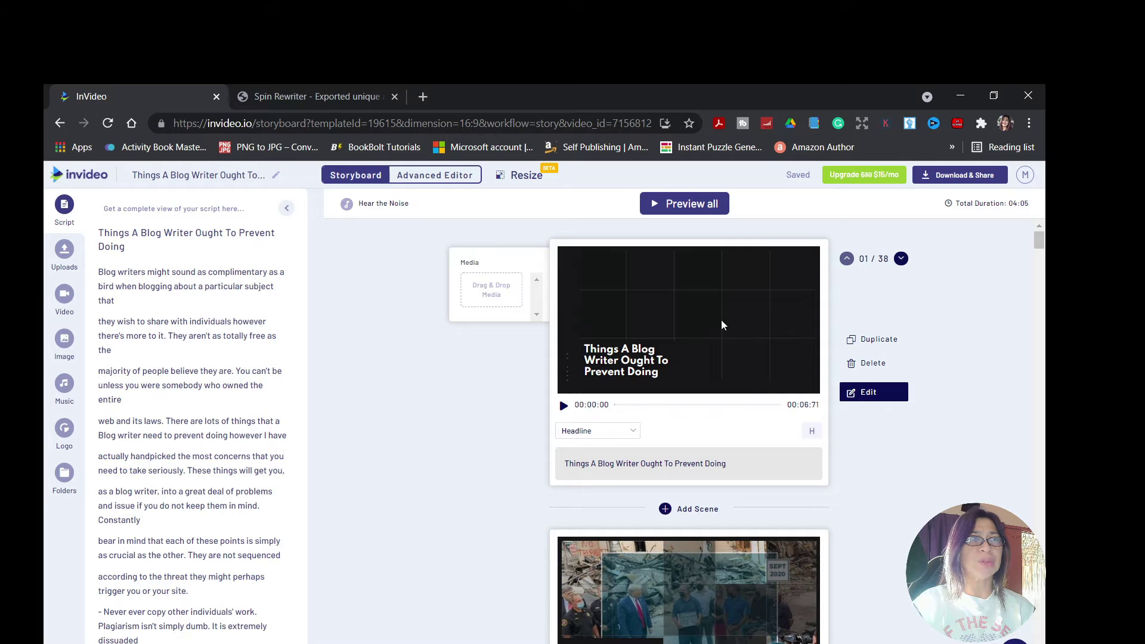
left_click(879, 393)
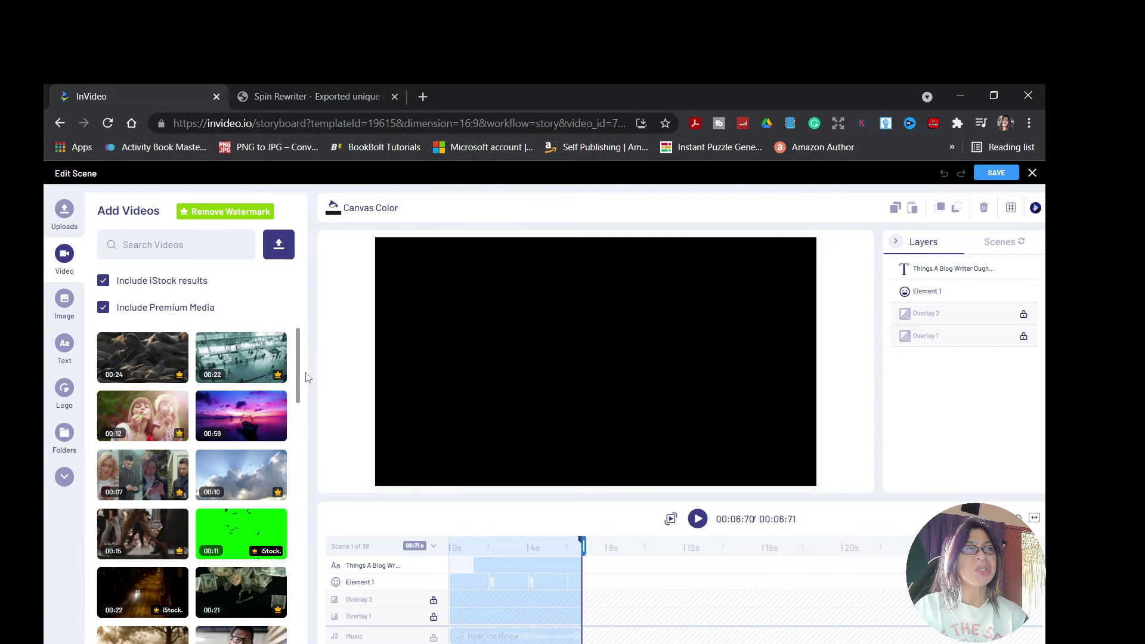
left_click(64, 305)
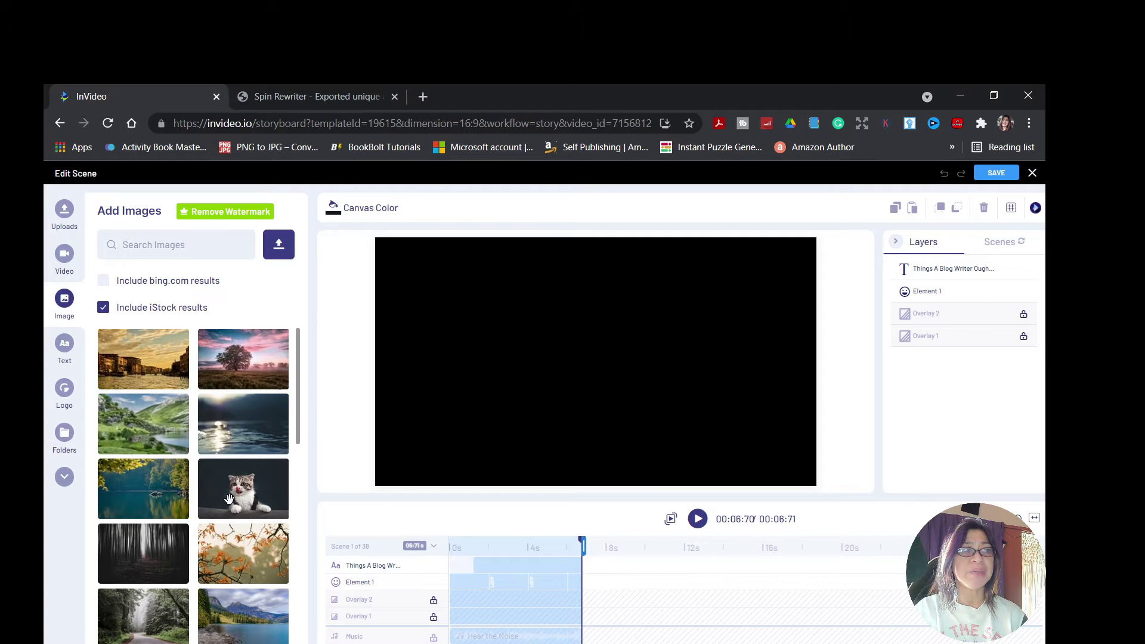
Step: Look through the stock image library, including the iStock results, for possible scene backgrounds
scroll(227, 493, "down", 3)
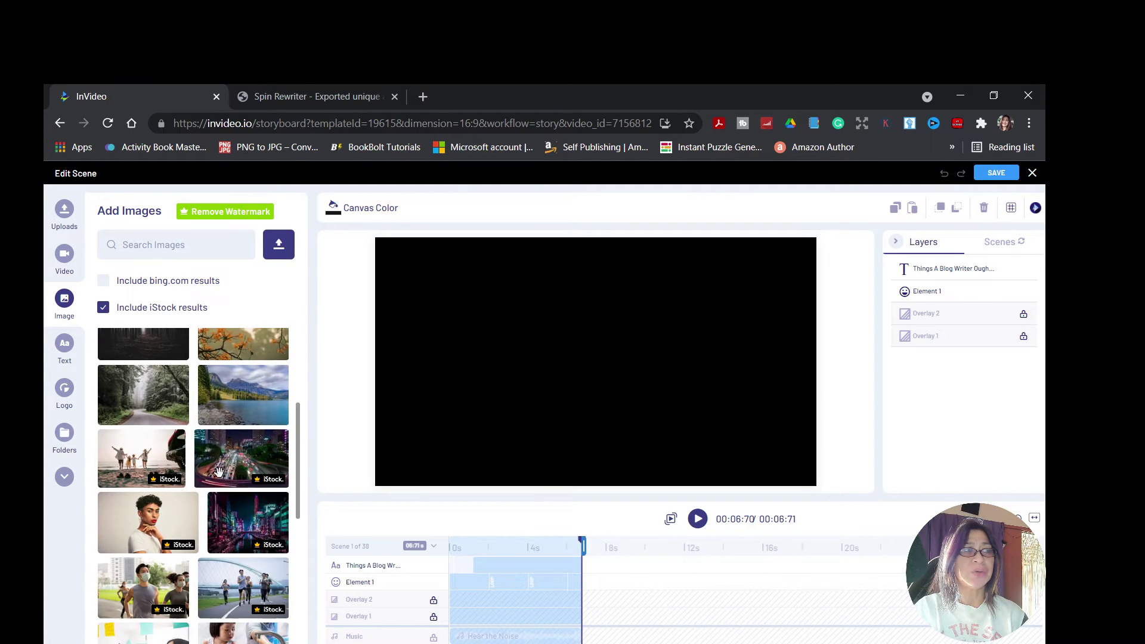
scroll(221, 376, "up", 1)
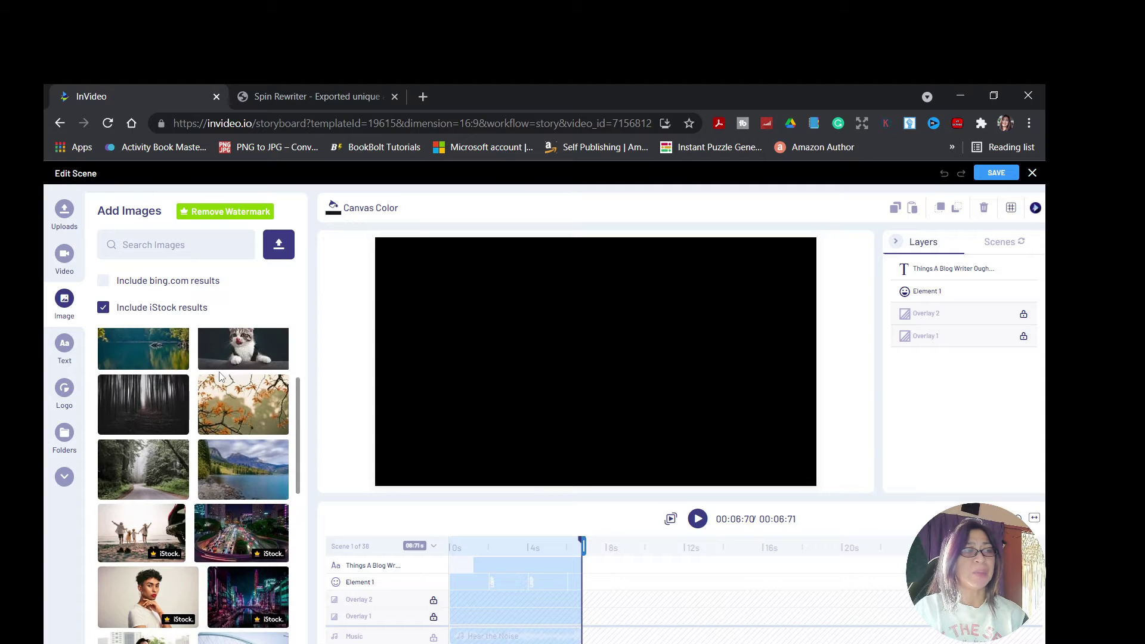
scroll(222, 377, "down", 1)
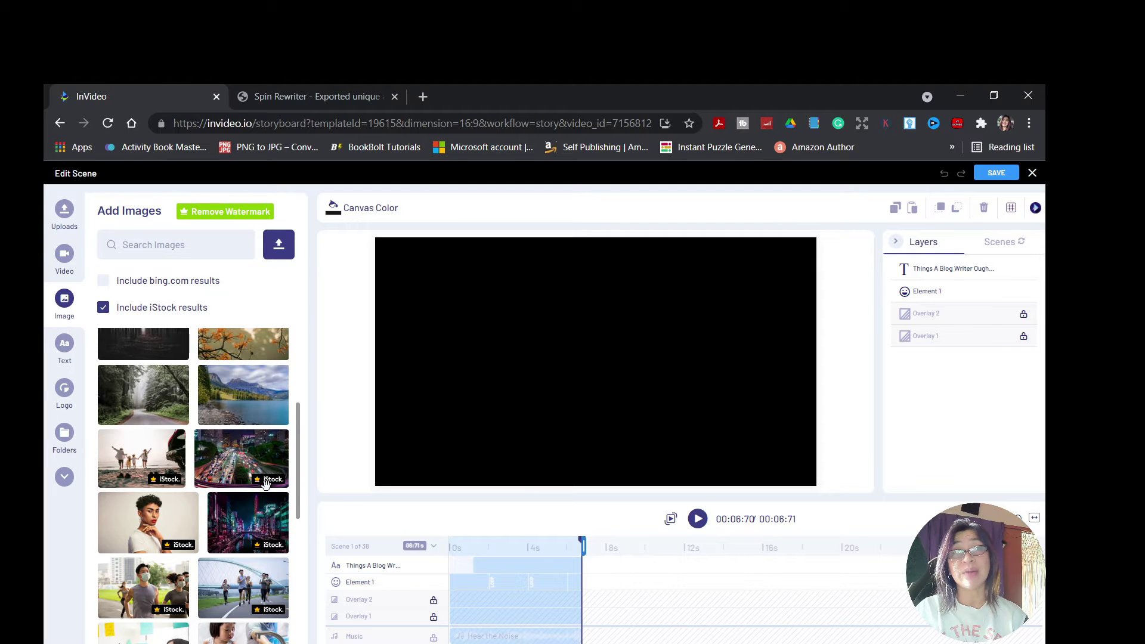
mouse_move(267, 478)
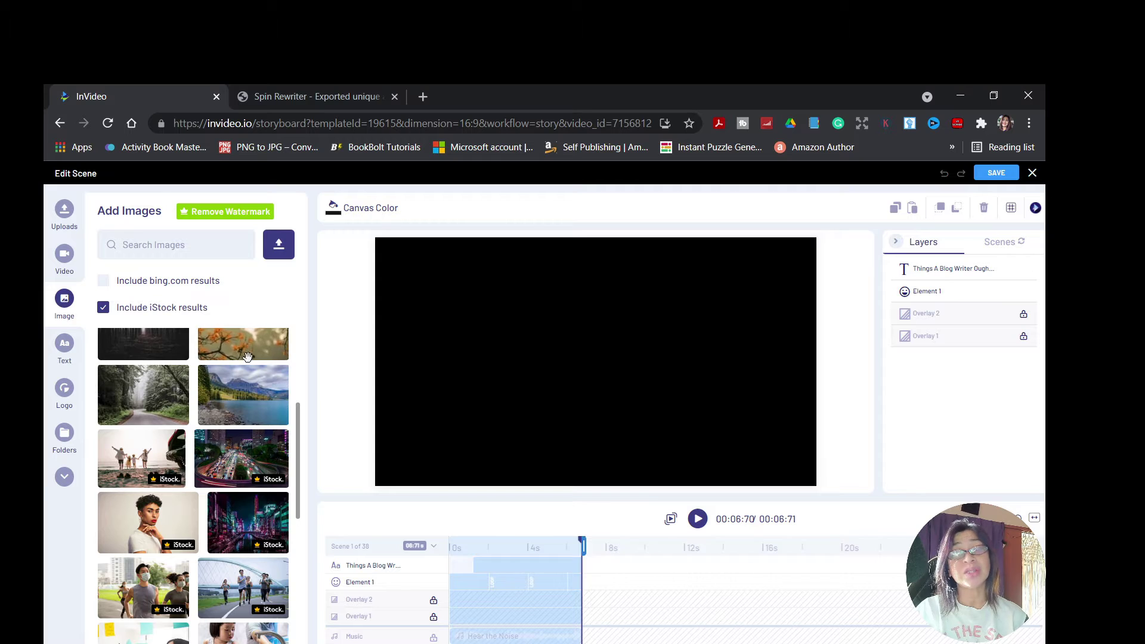
scroll(248, 529, "down", 3)
scroll(148, 385, "up", 5)
scroll(147, 385, "up", 2)
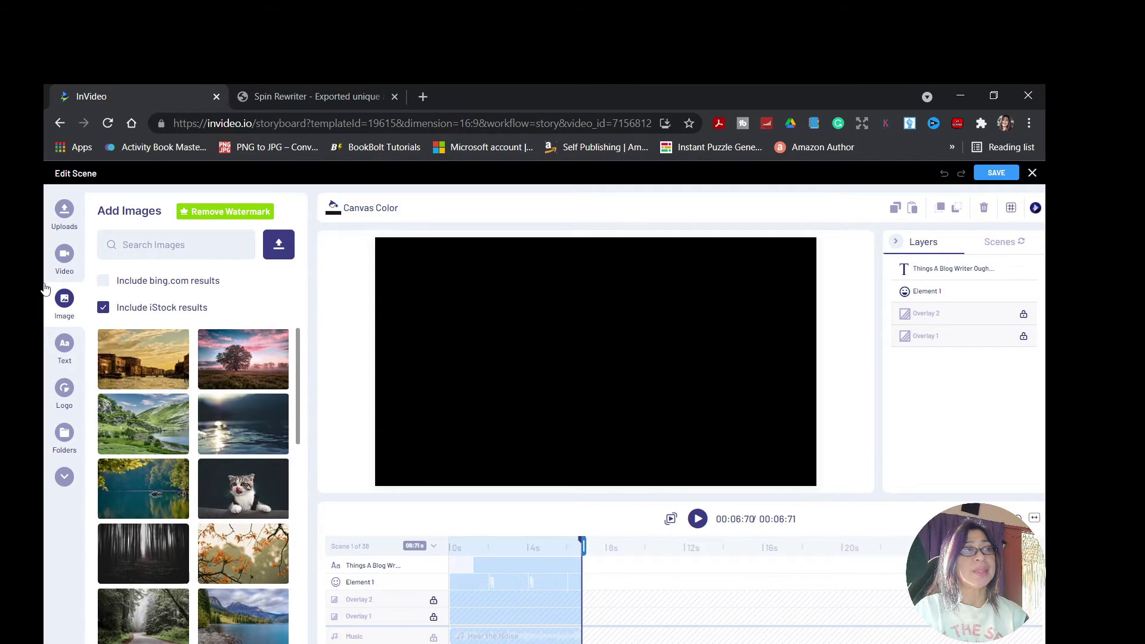
Step: Pick the 30-second stock video of green hanging foliage in the rain as the headline scene's background
left_click(65, 257)
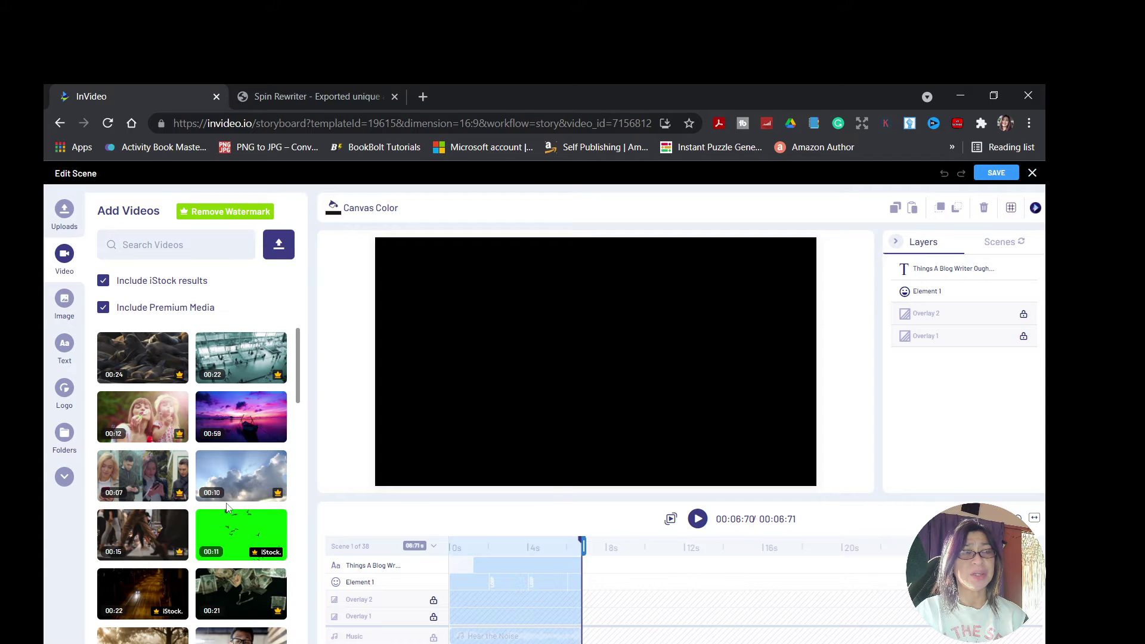
scroll(232, 507, "down", 4)
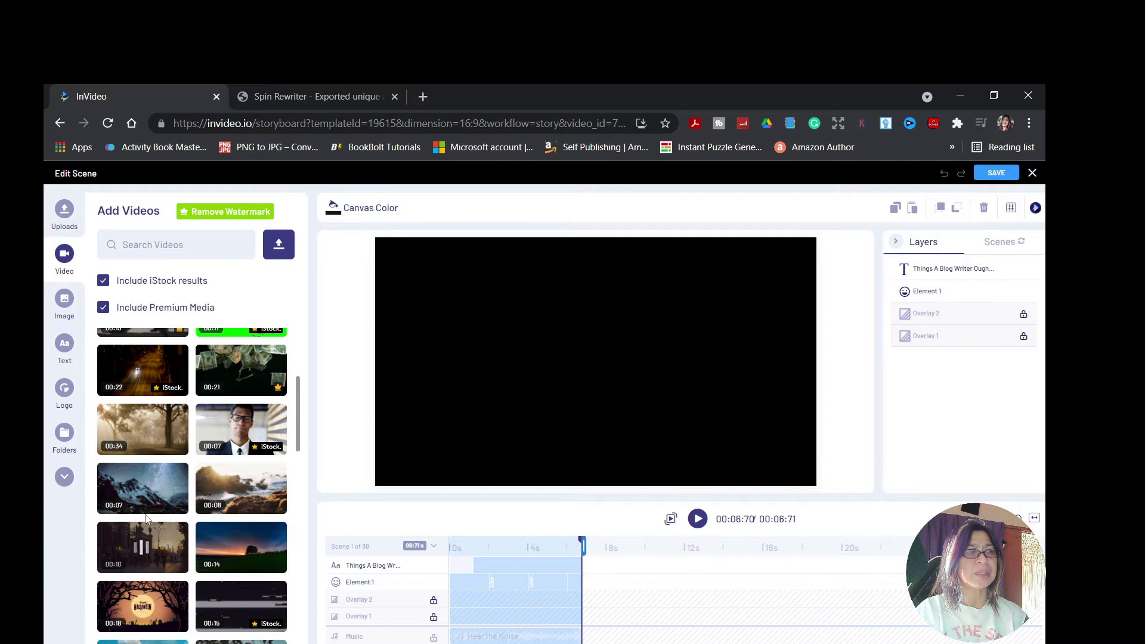
scroll(145, 514, "down", 3)
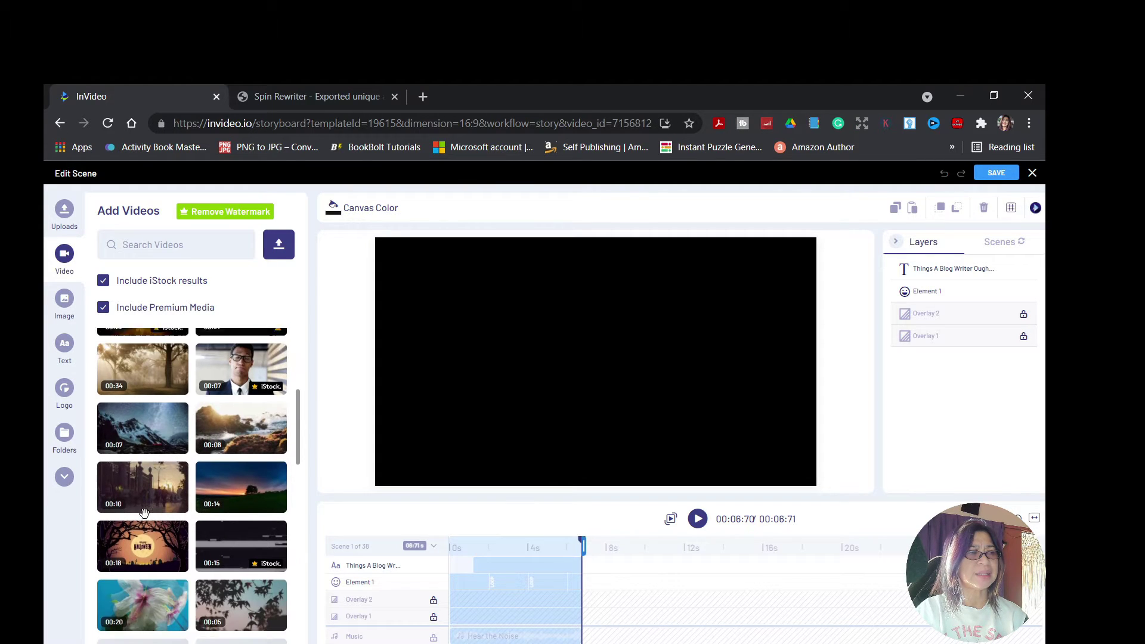
left_click(145, 514)
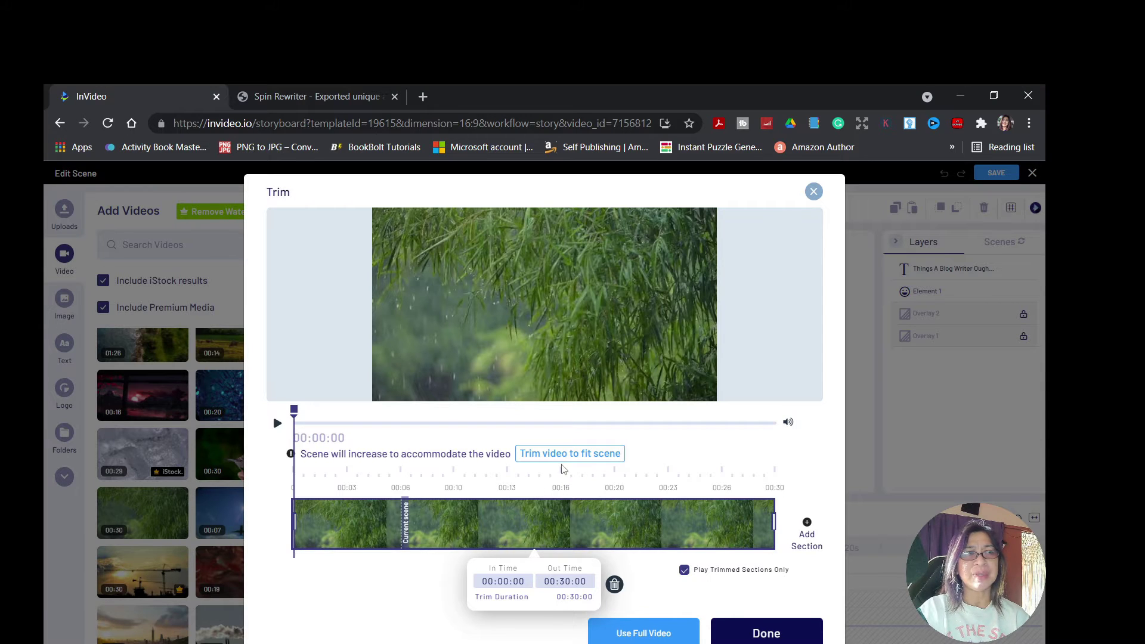
Step: Trim the foliage clip to fit the 6.71-second scene and place it on the canvas
left_click(597, 456)
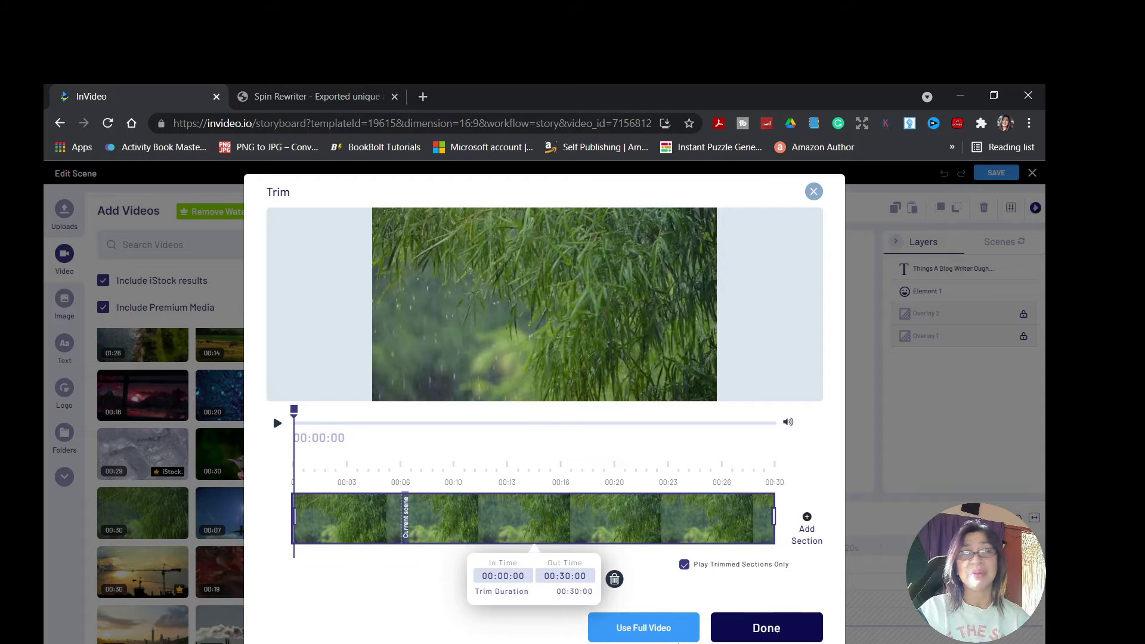
left_click(658, 631)
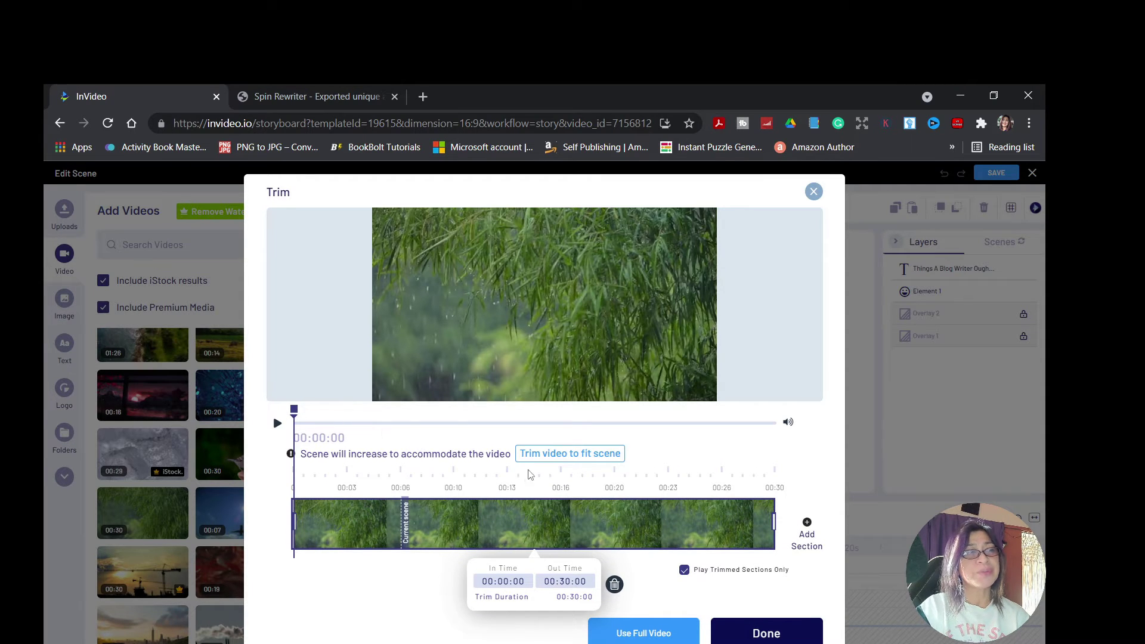
left_click(563, 457)
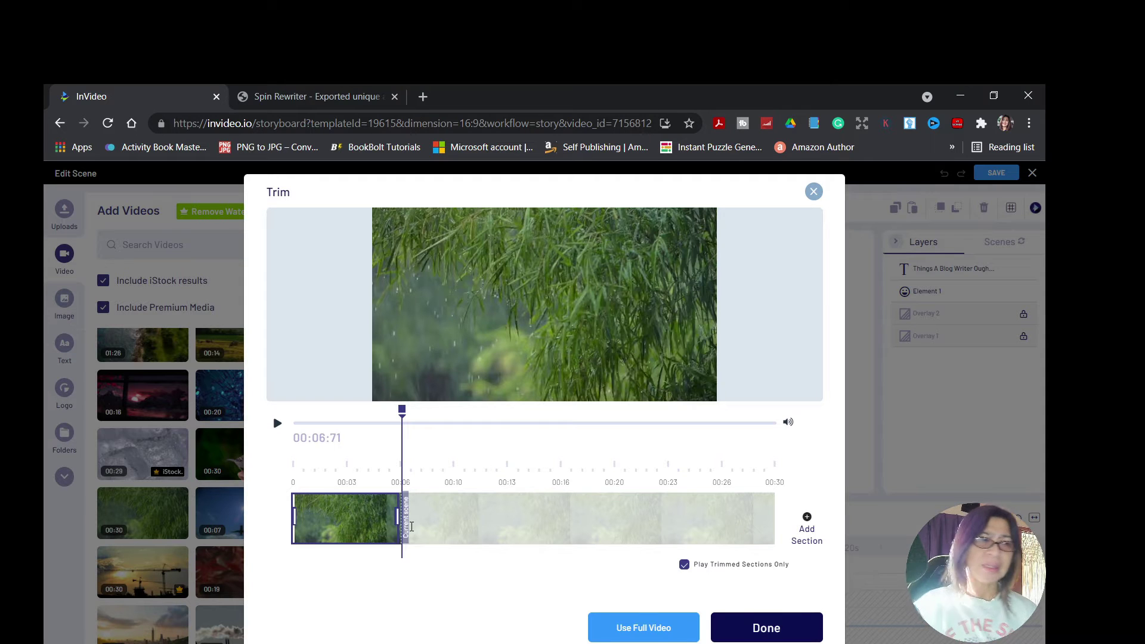
left_click(769, 629)
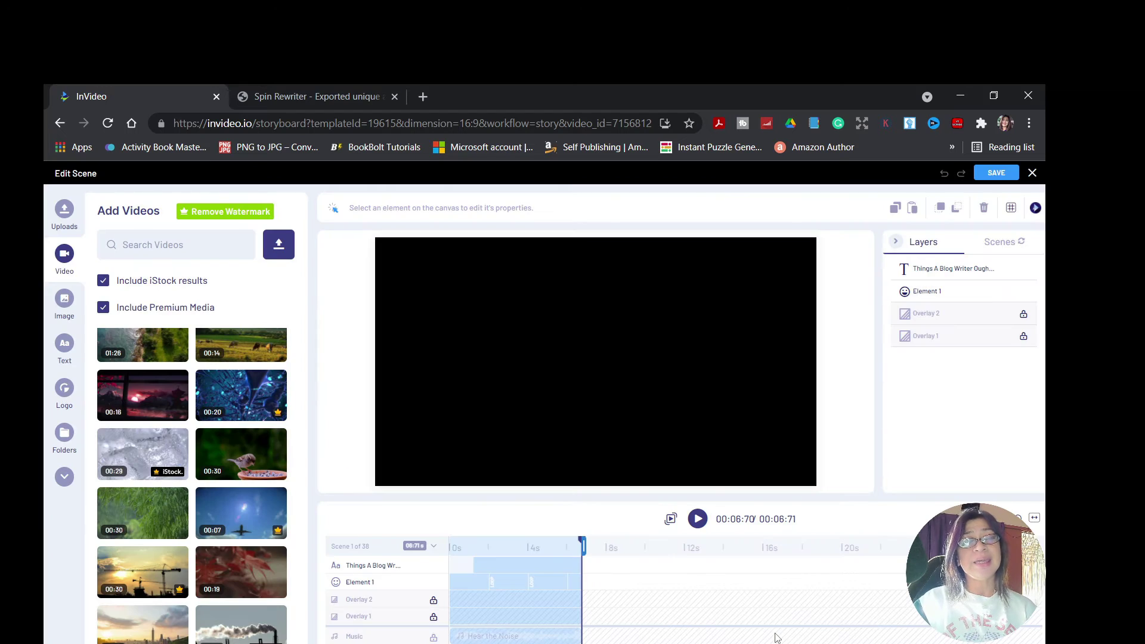
left_click(674, 416)
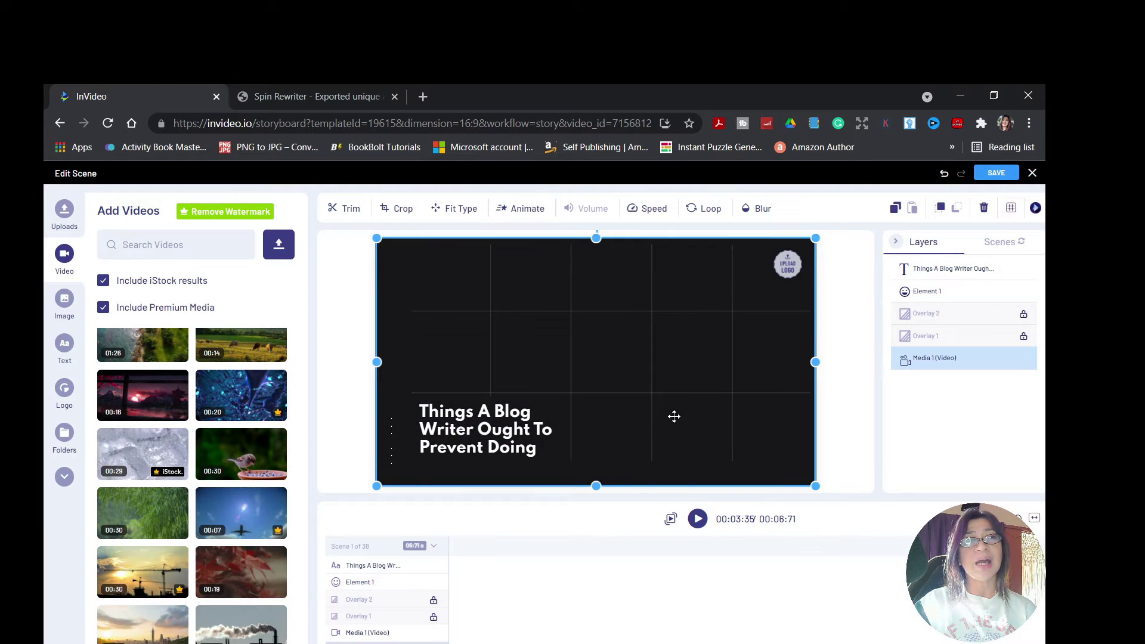
Step: Move the headline text box toward the middle of the frame and enlarge it to a font size of about 91
left_click(500, 432)
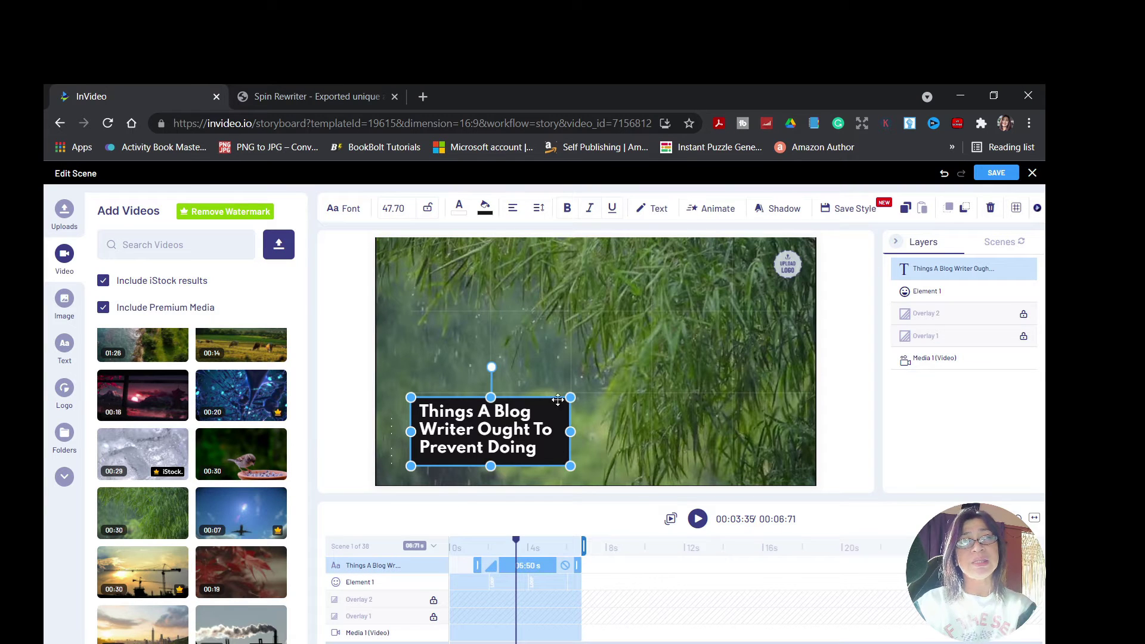
left_click_drag(529, 402, 634, 337)
left_click_drag(656, 396, 751, 437)
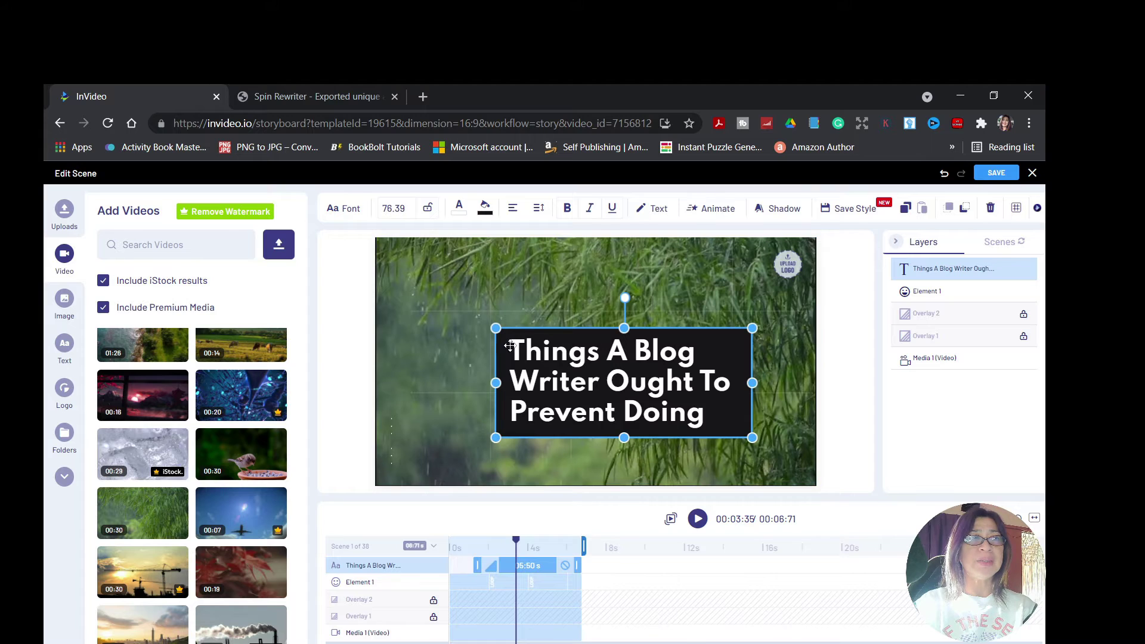
left_click_drag(495, 327, 447, 307)
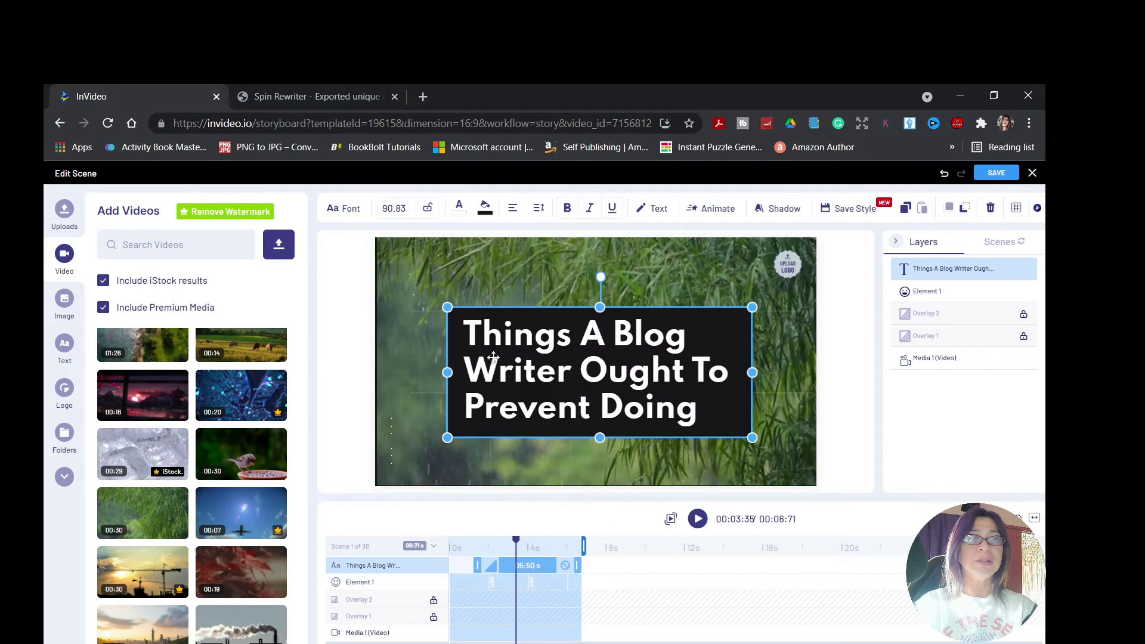
Step: Set the font size of the whole headline text to 96
double_click(470, 327)
triple_click(470, 328)
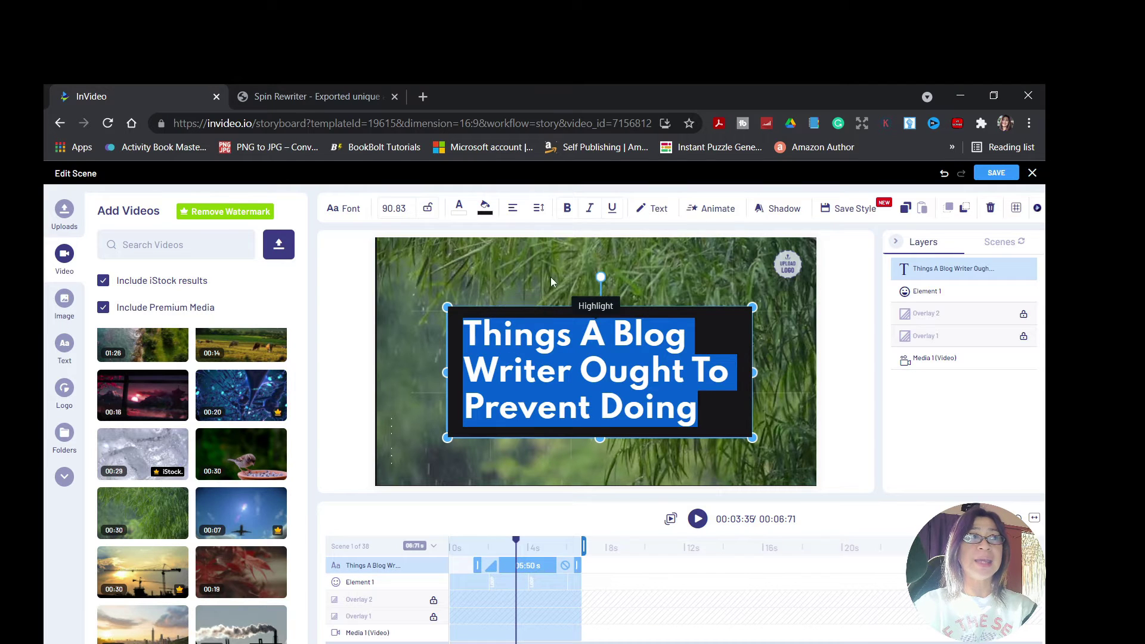
left_click(400, 208)
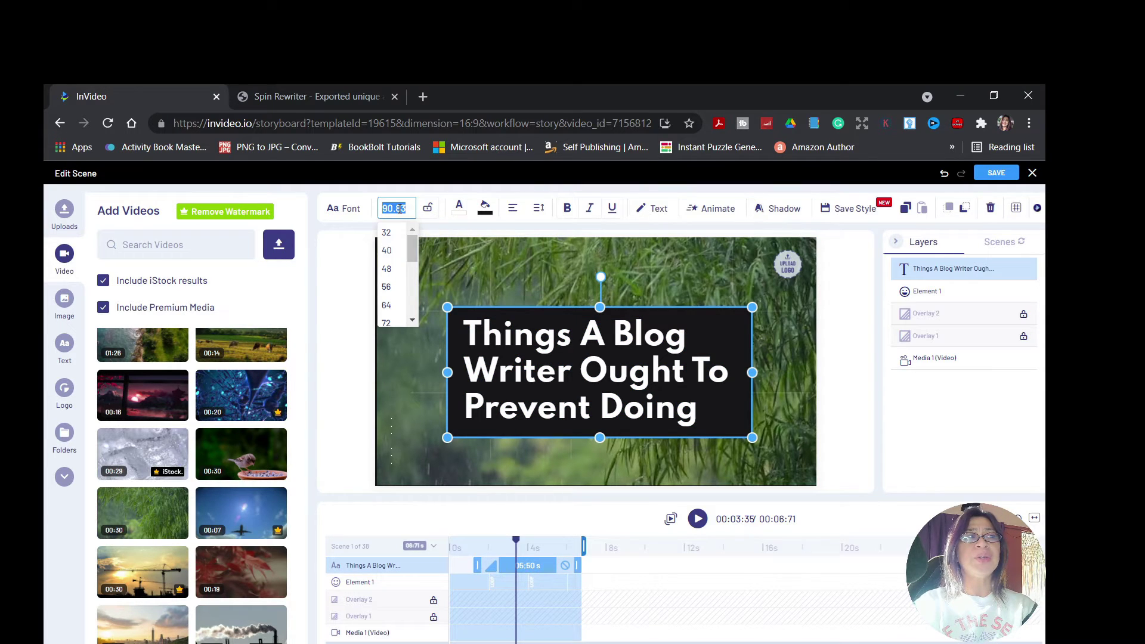
left_click(386, 303)
scroll(399, 292, "down", 3)
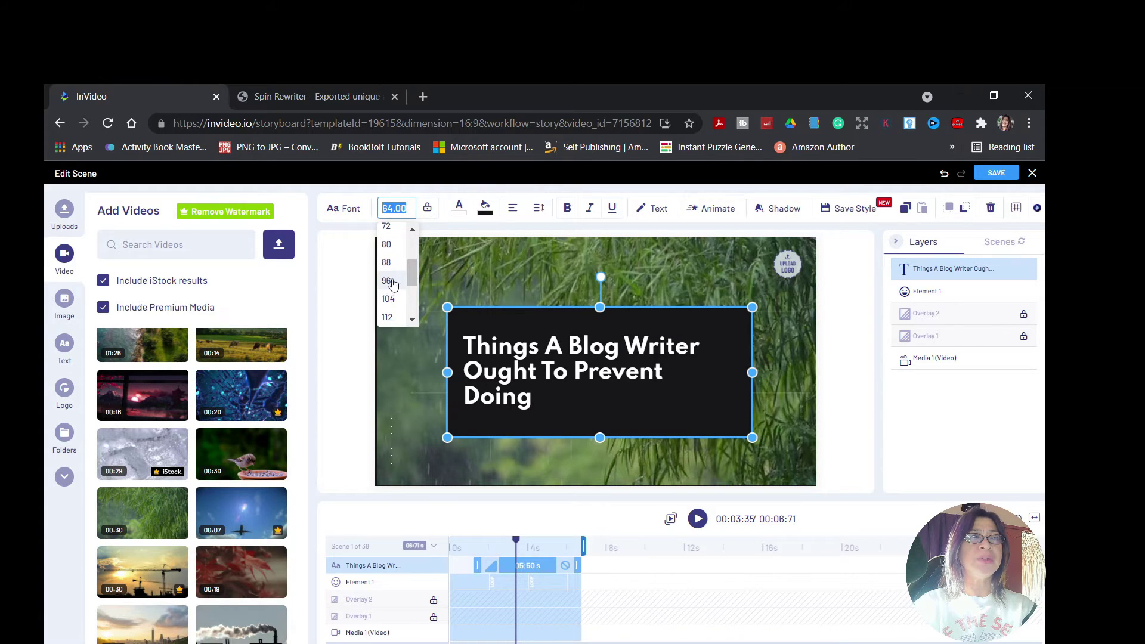
left_click(387, 280)
Step: Try the Stretch To Screen and Crop To Screen fit types on the background video and choose Fit With Transparent
left_click(590, 470)
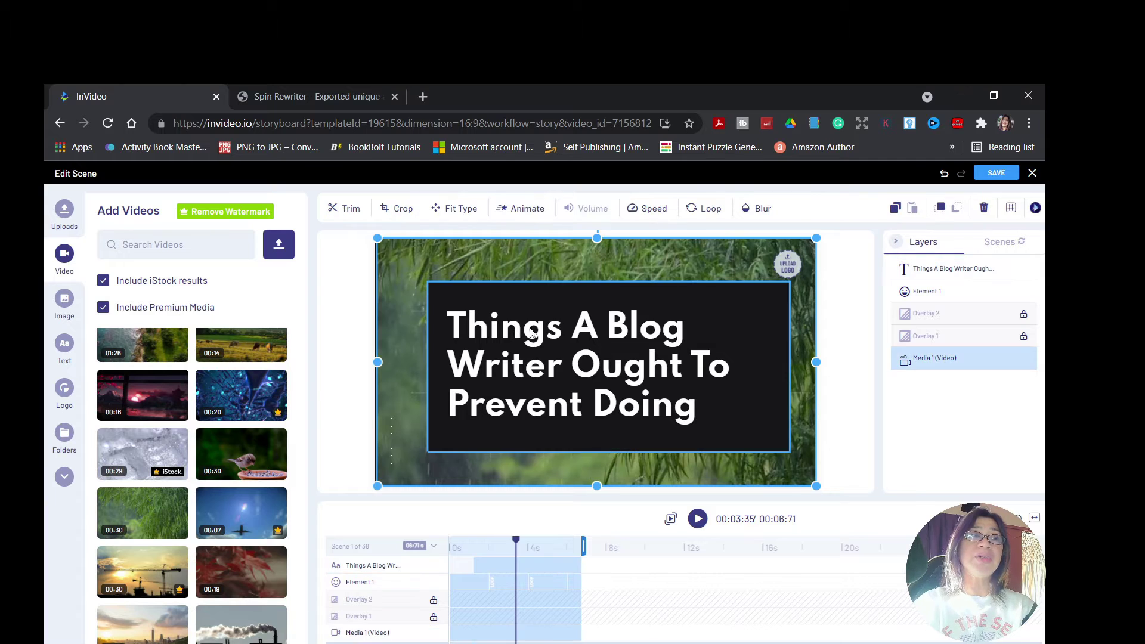
left_click(457, 216)
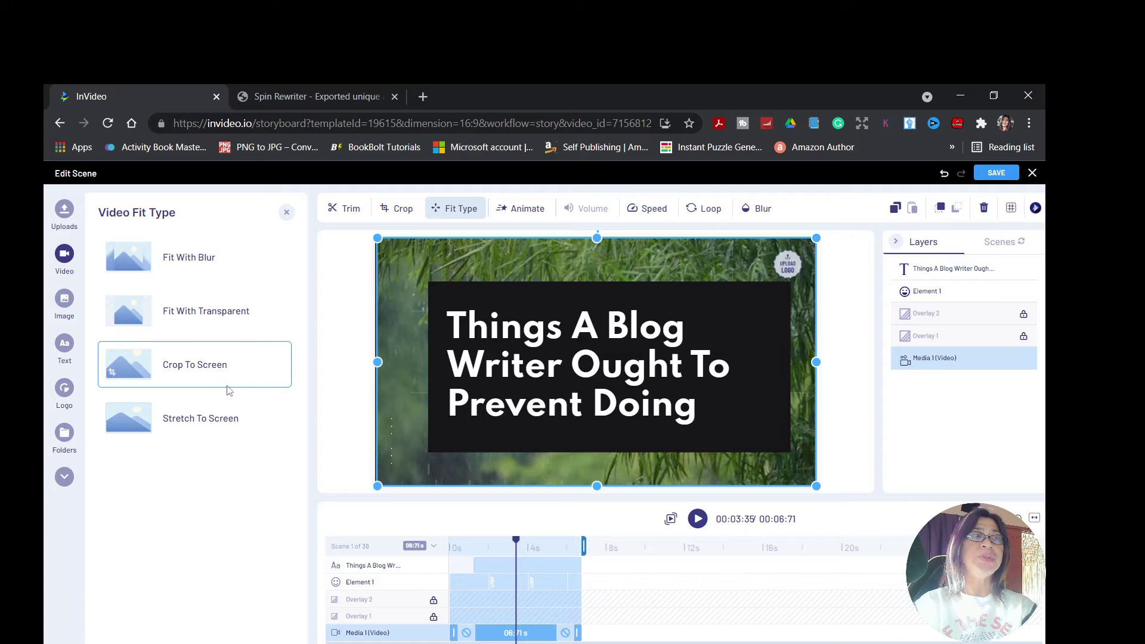
left_click(212, 420)
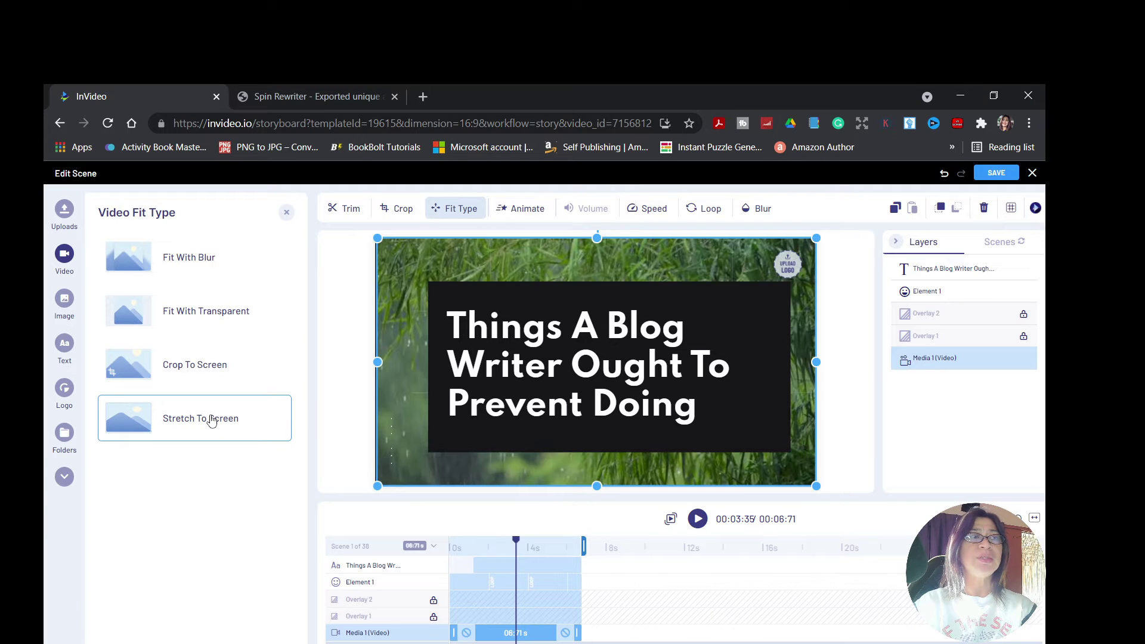
left_click(205, 378)
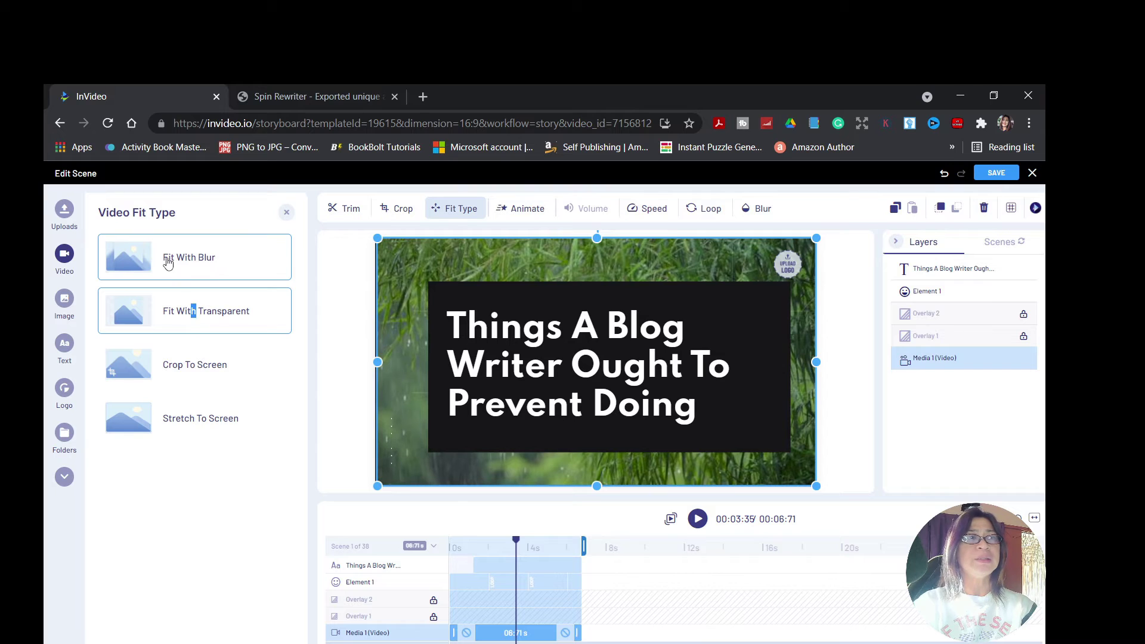
Step: Examine the In and Out animation options for the background video, including the fade, shift, slide, blur and zoom presets
left_click(526, 214)
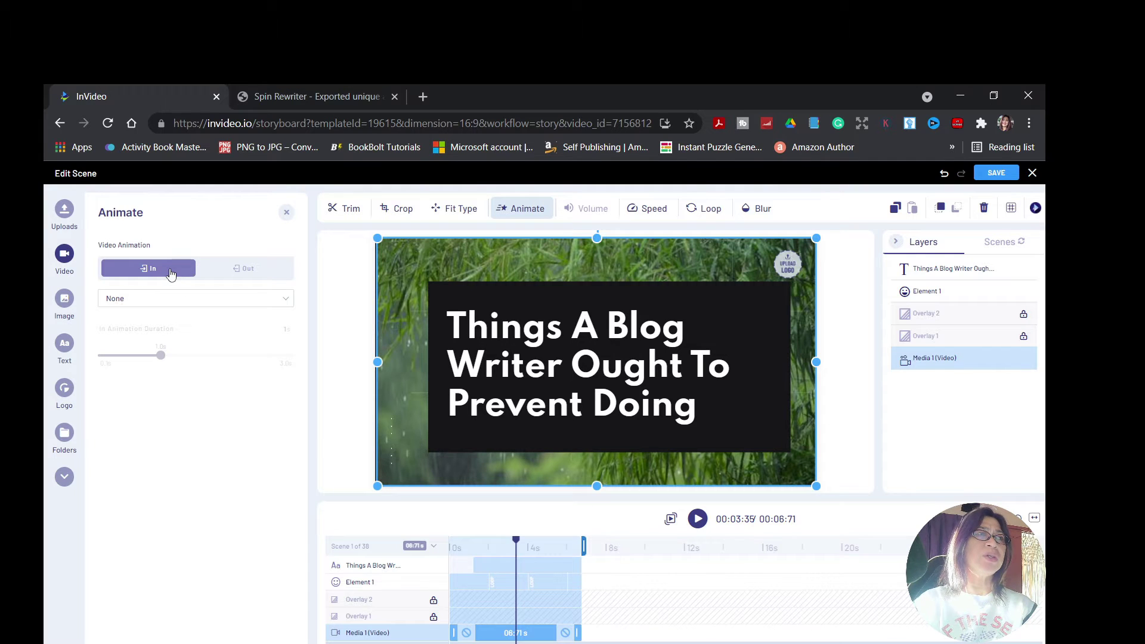
left_click(233, 274)
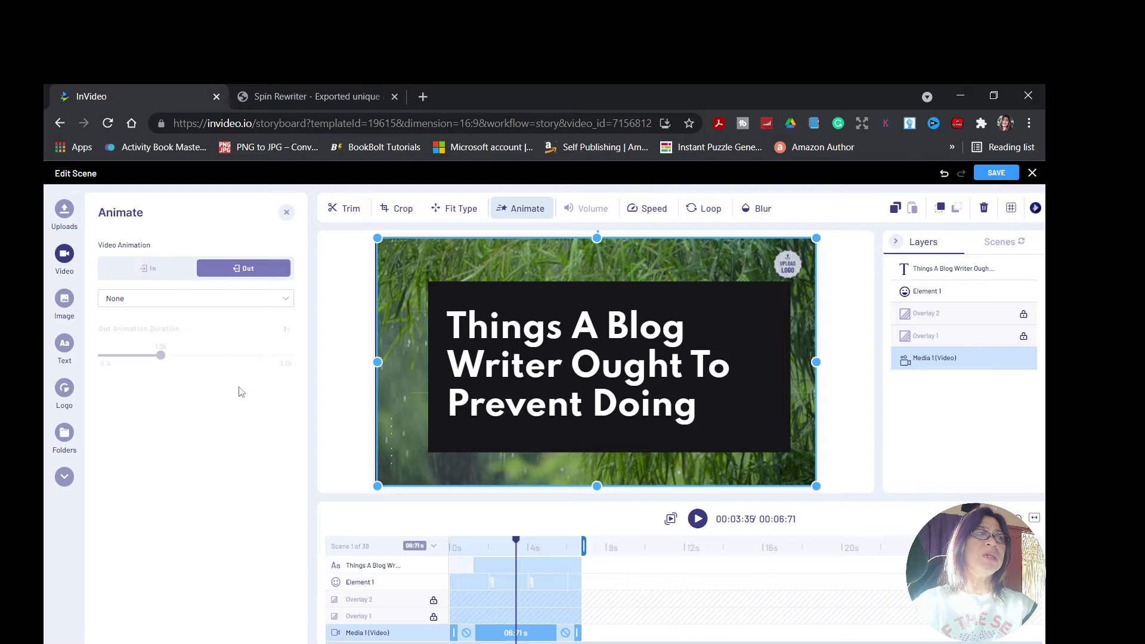
left_click(287, 300)
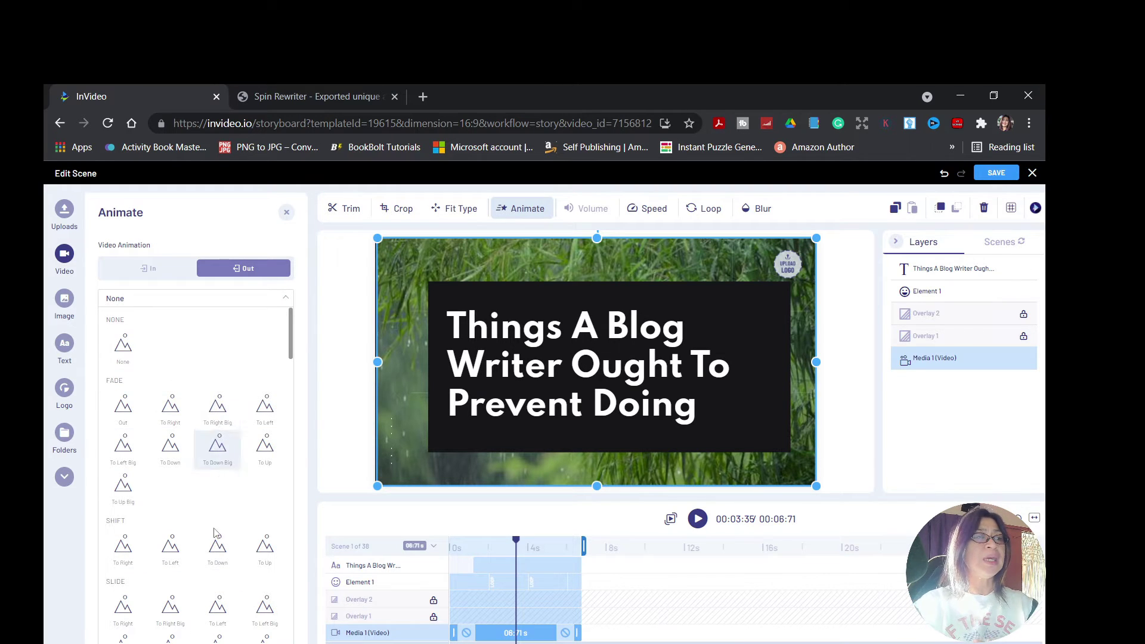
scroll(206, 569, "down", 4)
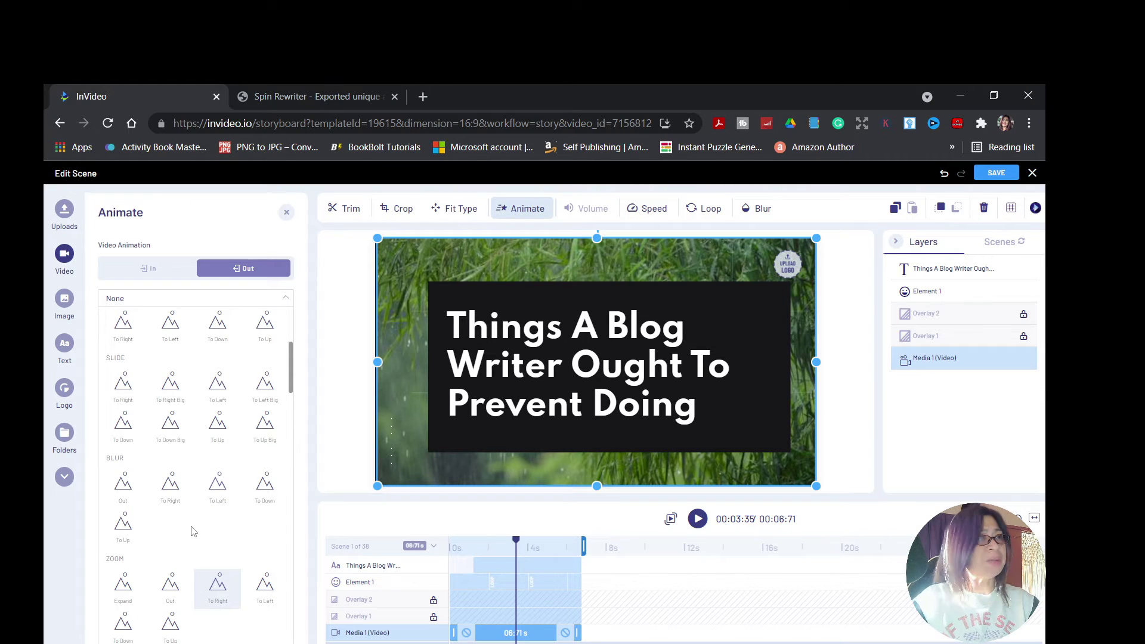
scroll(179, 346, "up", 3)
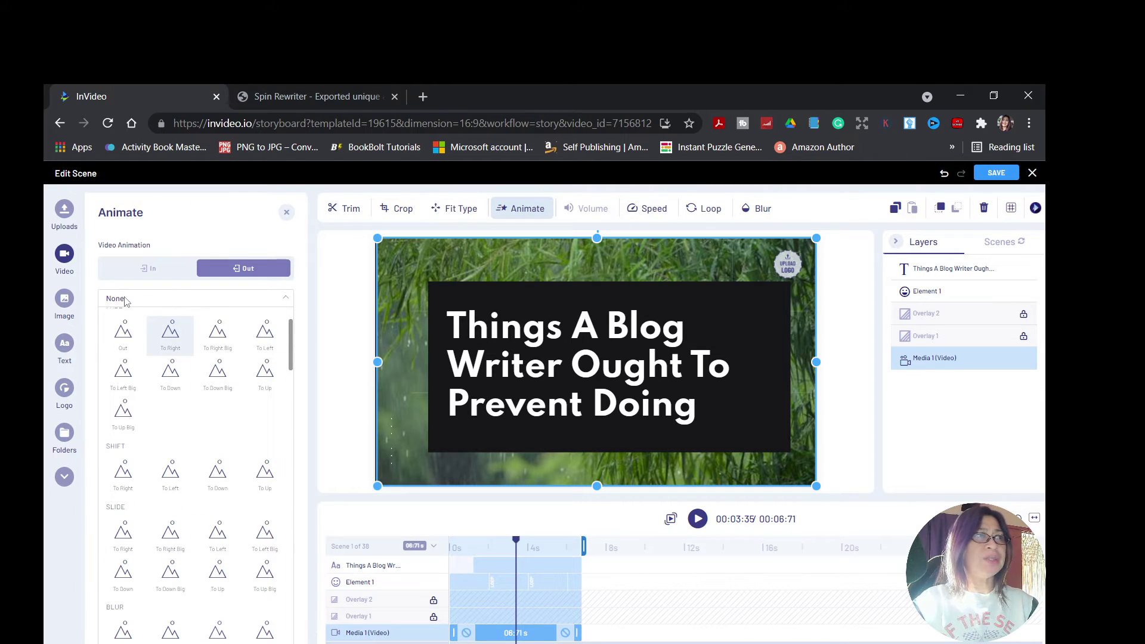
left_click(574, 274)
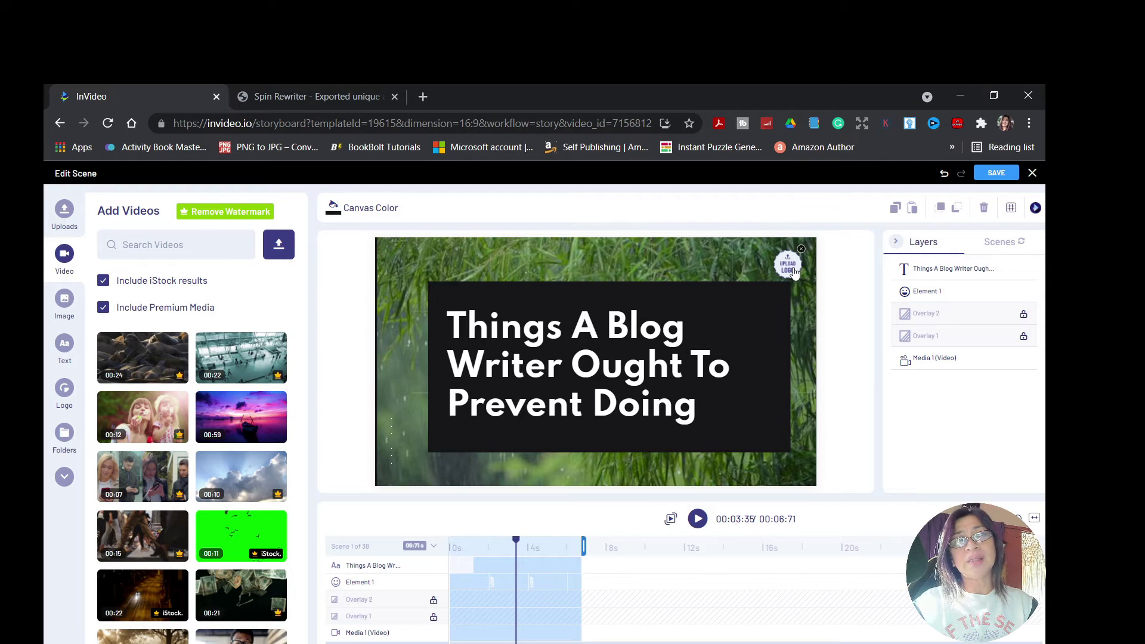
Step: Upload Capture.PNG from the desktop as the project logo and insert it at the scene's logo placeholder
left_click(793, 271)
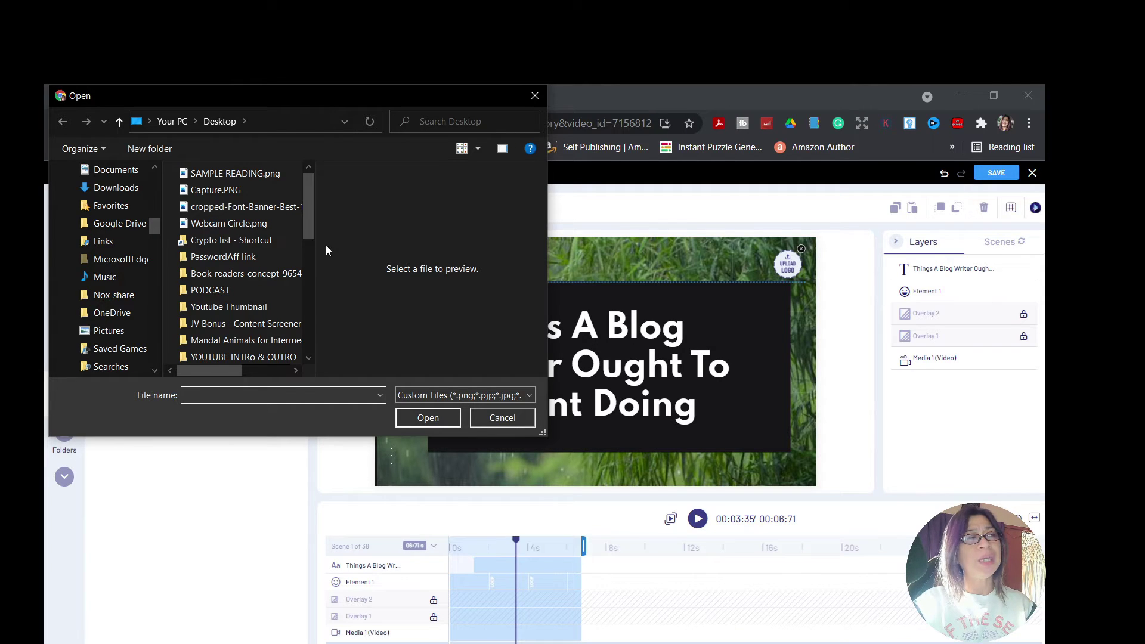
left_click(237, 192)
left_click(443, 415)
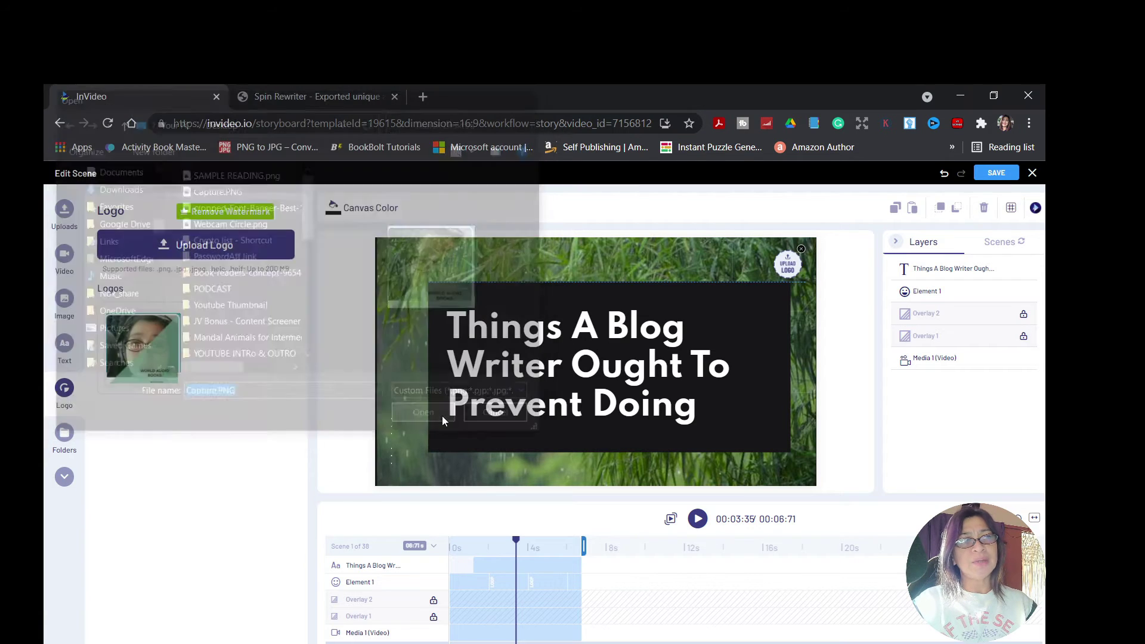
left_click(204, 245)
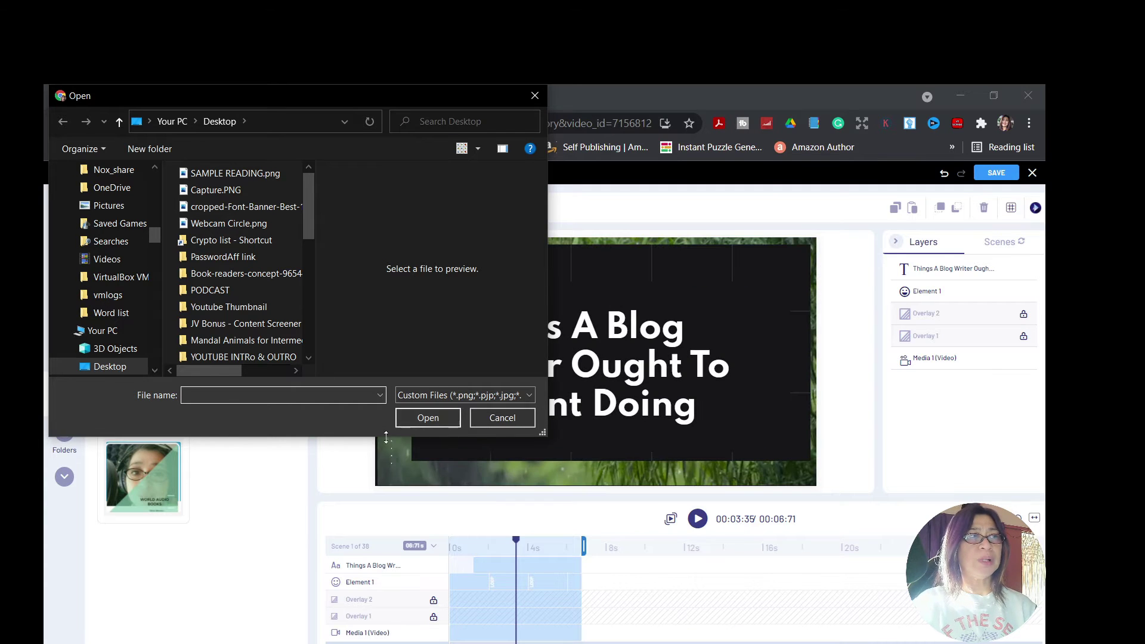
left_click(502, 418)
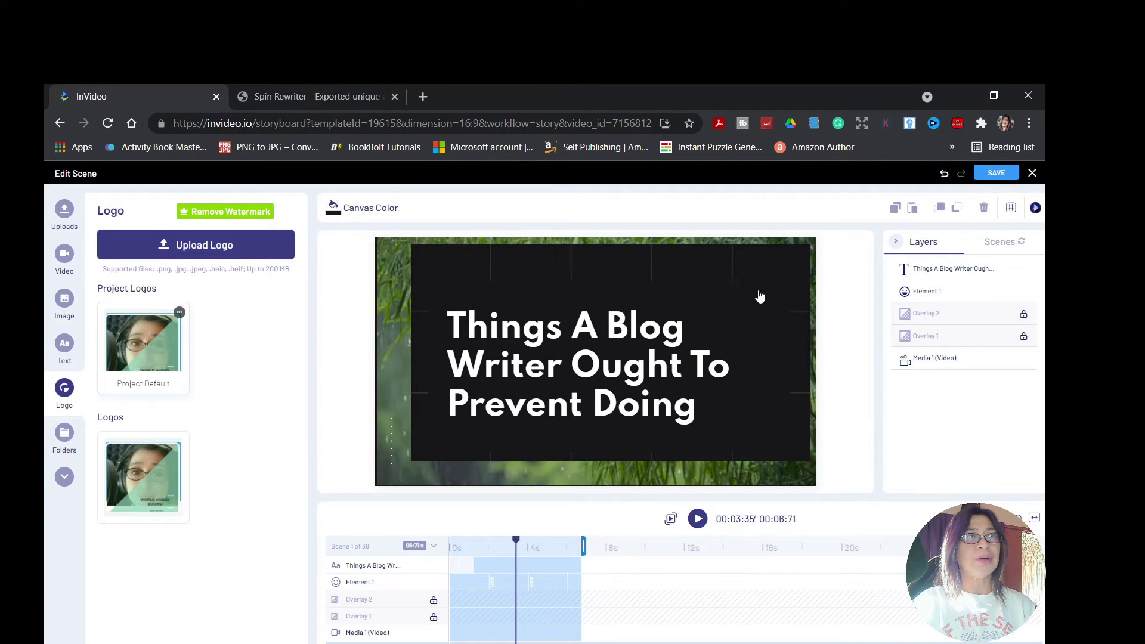
left_click(787, 262)
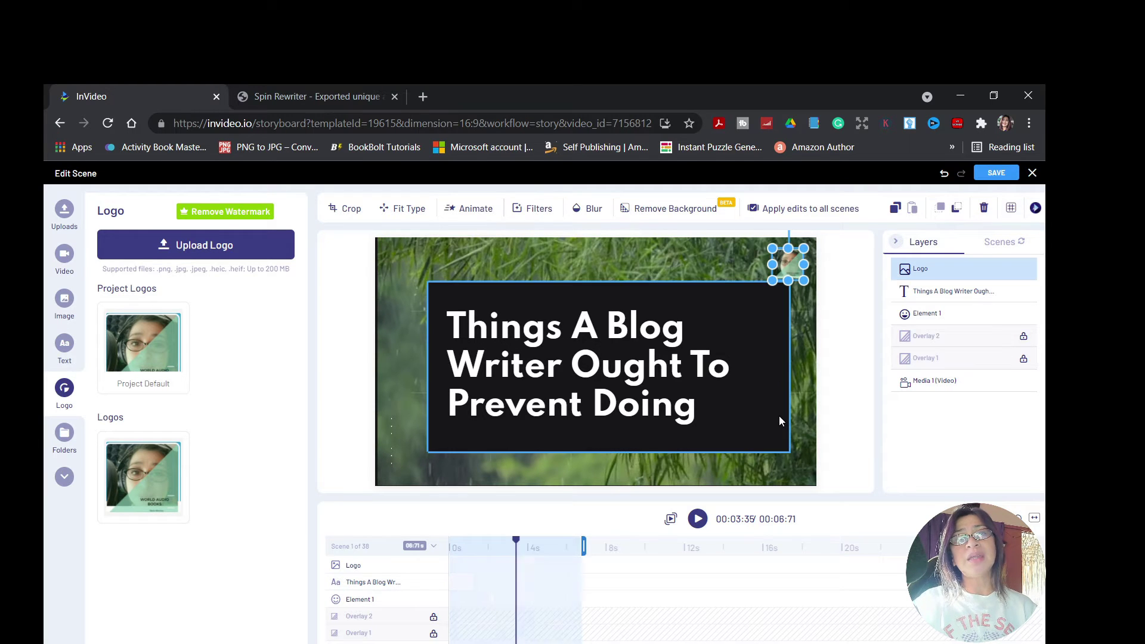
Step: Move the logo from the upper-right to the lower-right corner of the scene, overlapping the corner of the headline box
left_click_drag(787, 266, 736, 317)
left_click_drag(773, 369, 798, 473)
left_click(838, 397)
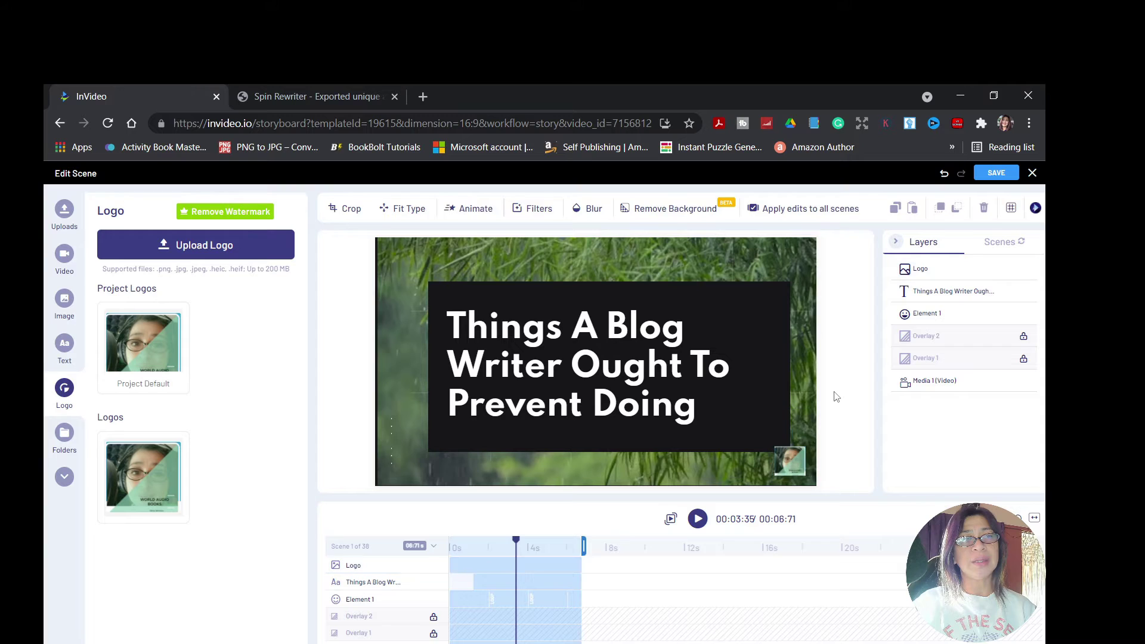
left_click(788, 467)
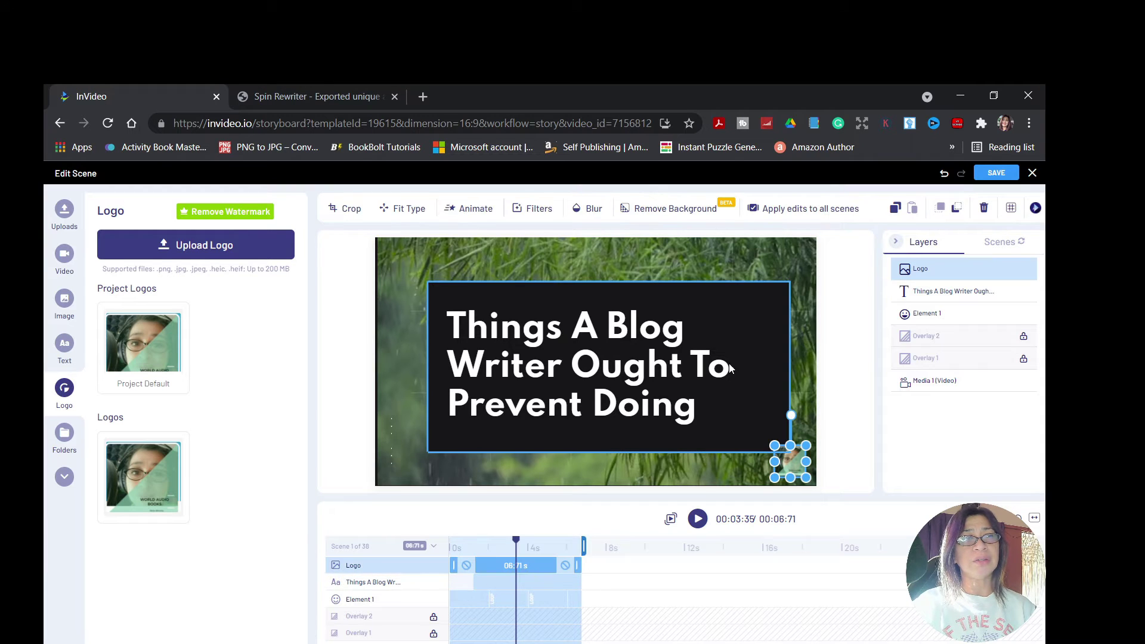
left_click(735, 282)
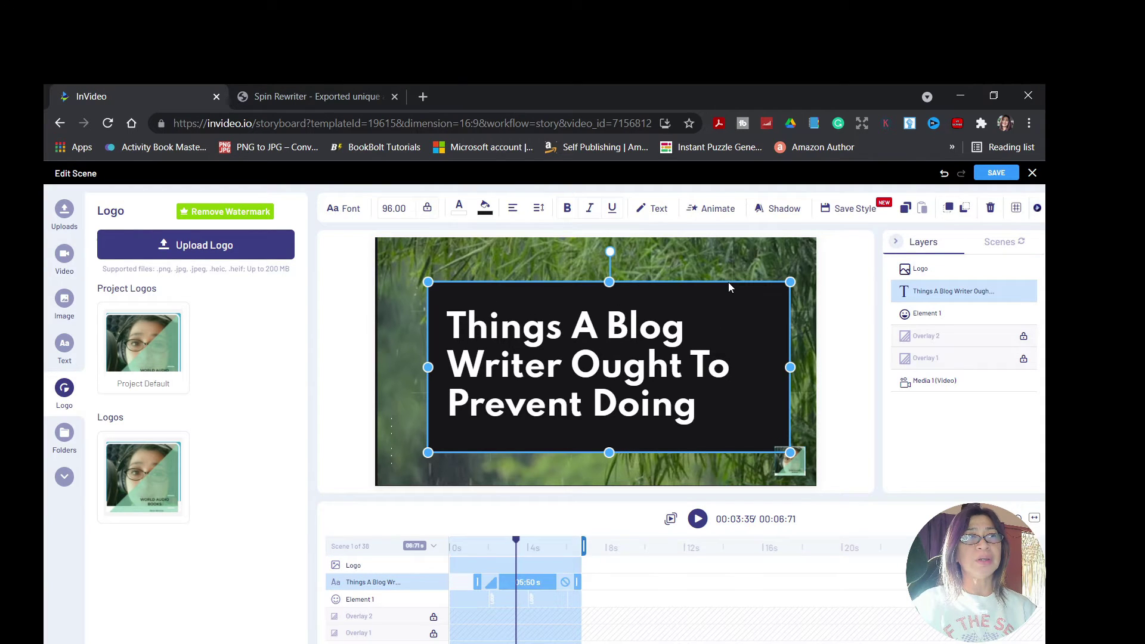
left_click(794, 469)
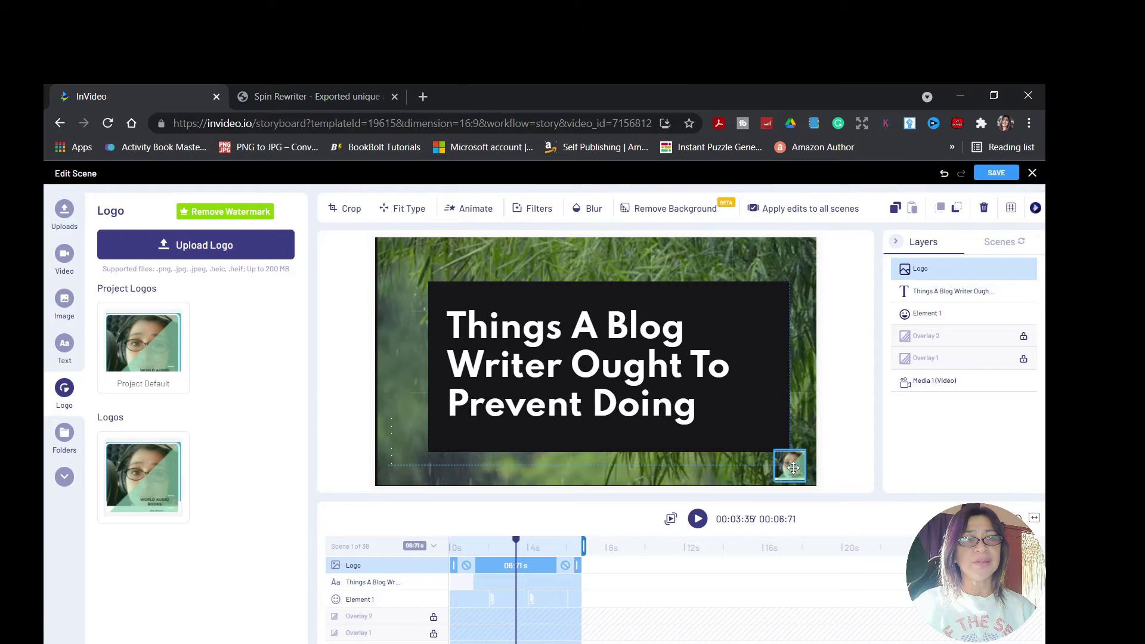
Step: Shift the headline text box slightly up and to the left, away from the logo, and save the scene
left_click(697, 447)
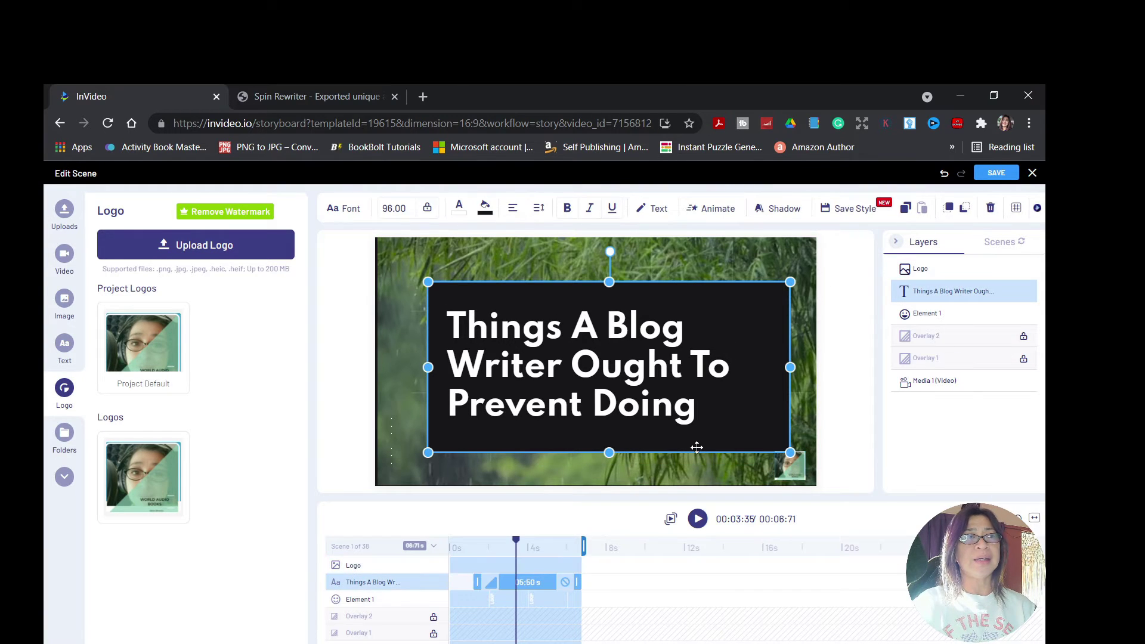
left_click_drag(696, 448, 693, 436)
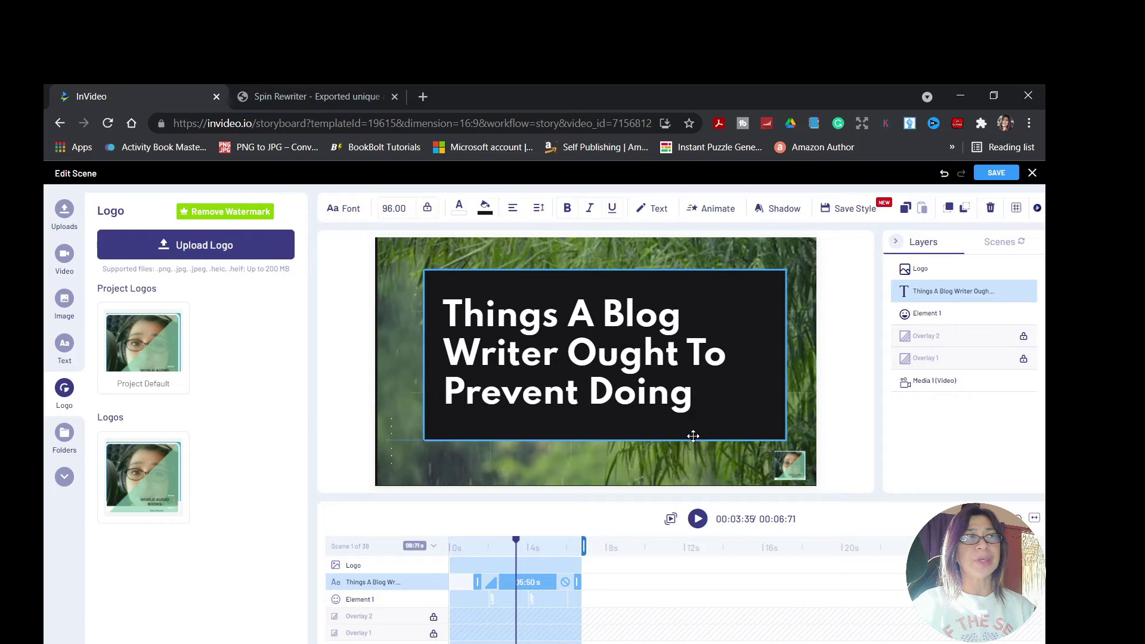
left_click(710, 465)
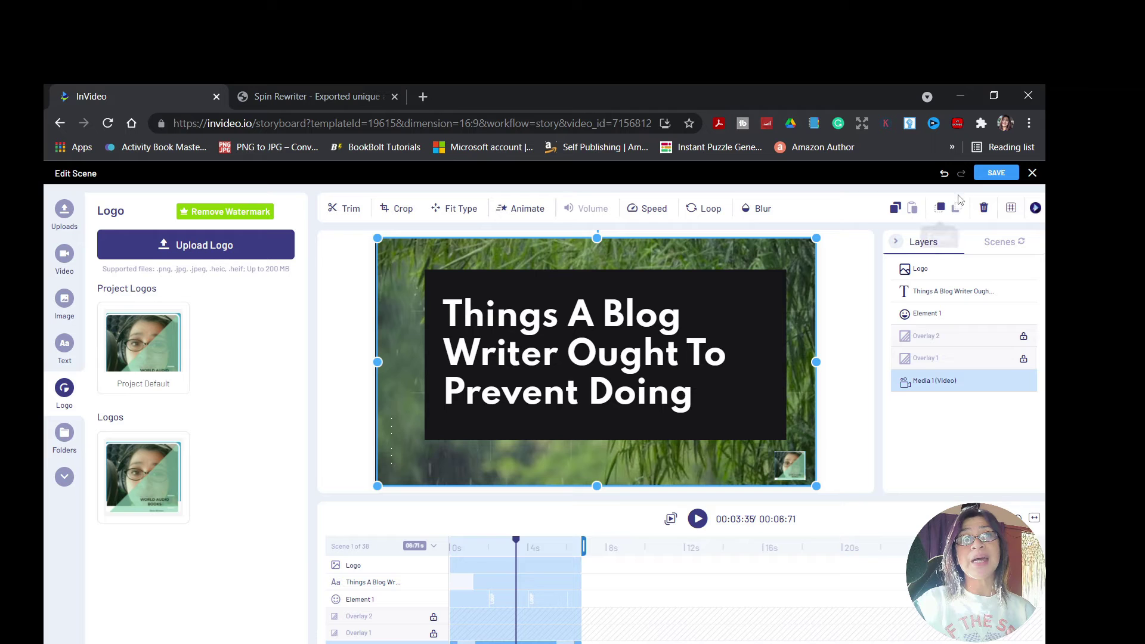
left_click(987, 177)
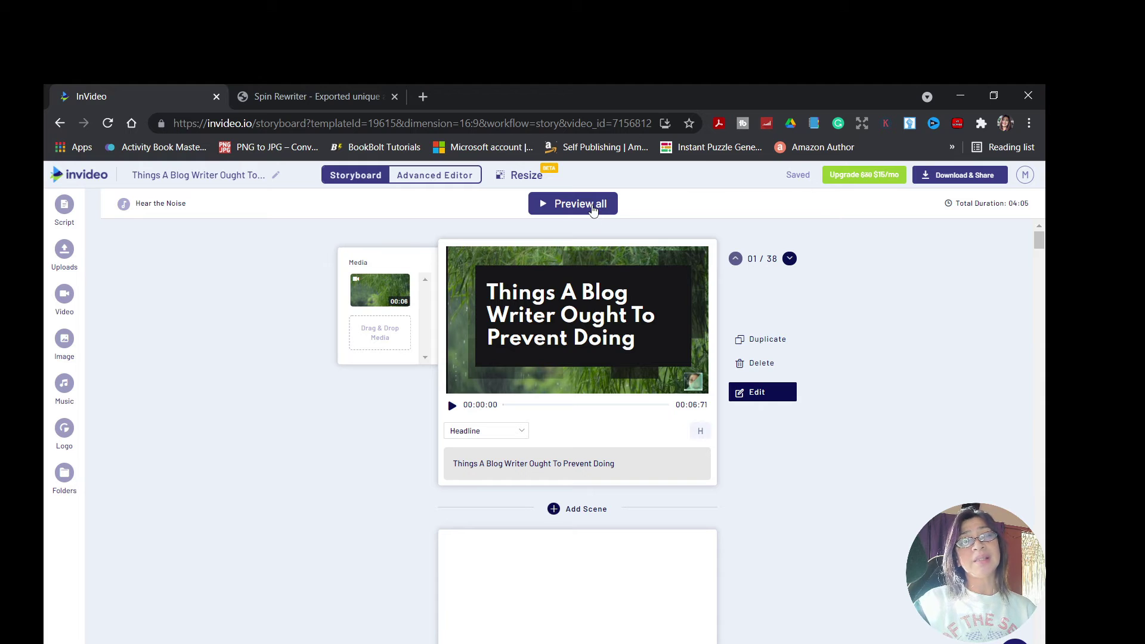
Step: Preview the first two storyboard scenes and display the complete script
left_click(452, 408)
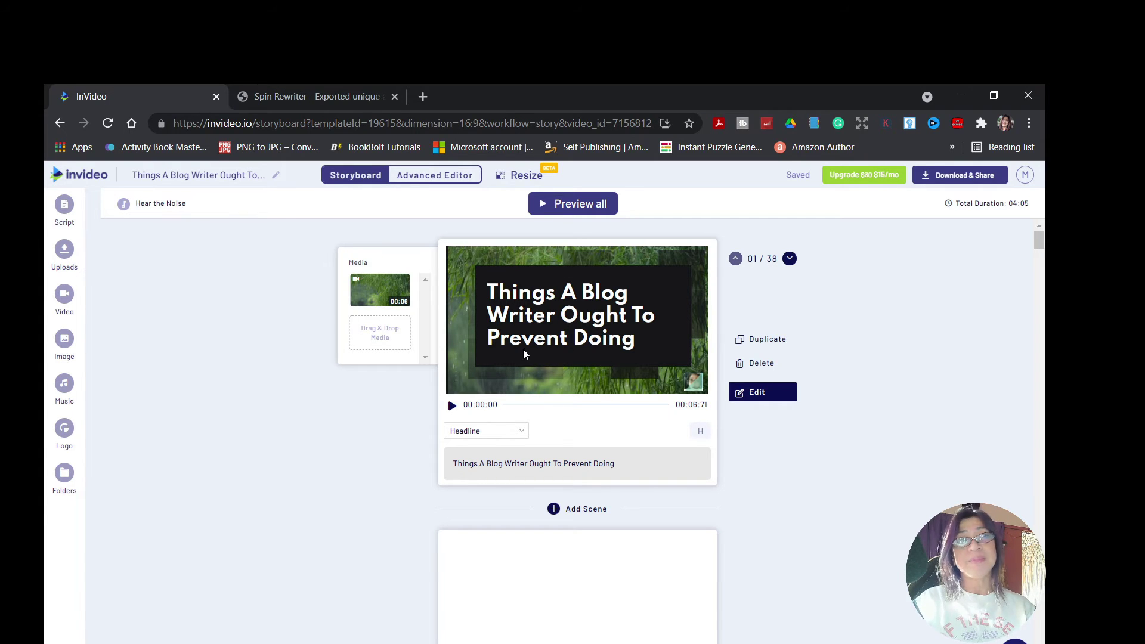
scroll(423, 442, "down", 3)
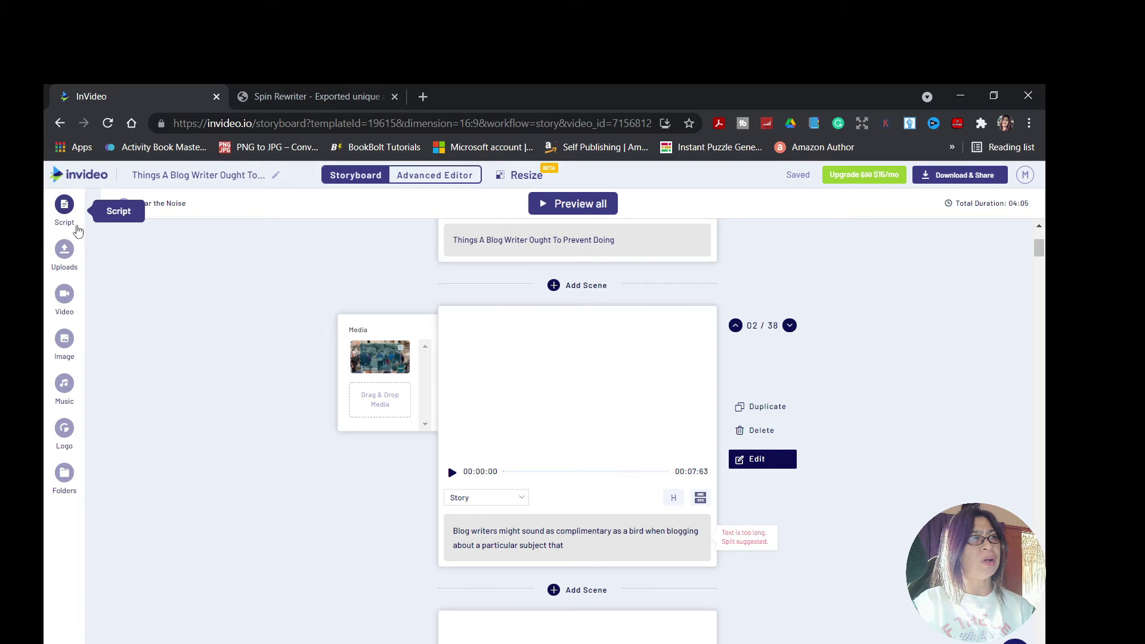
left_click(64, 206)
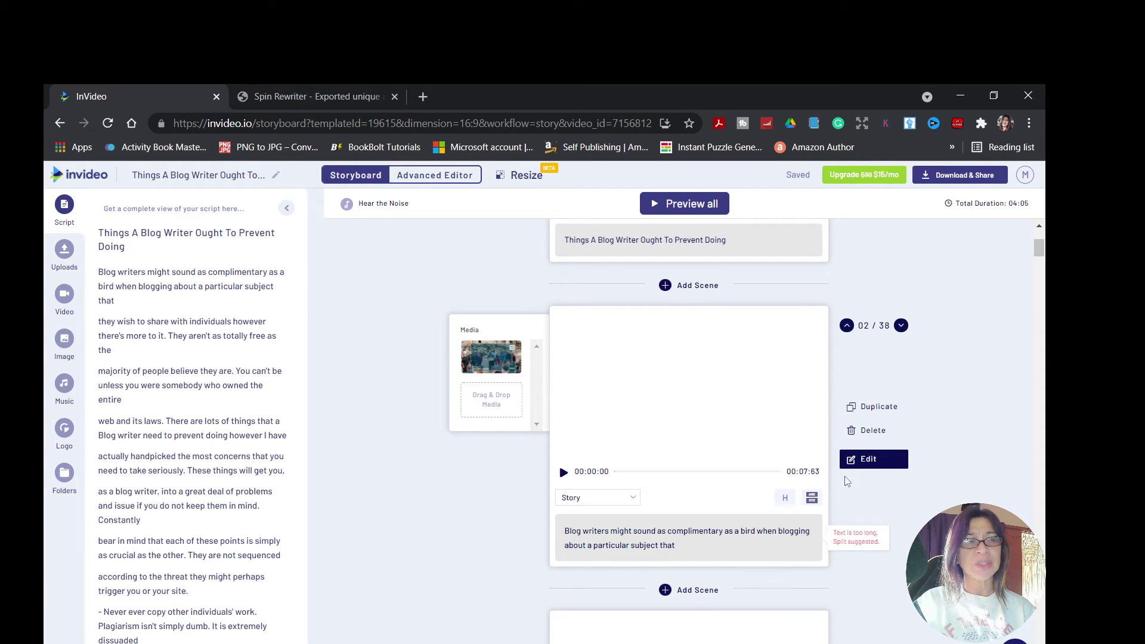
left_click(563, 473)
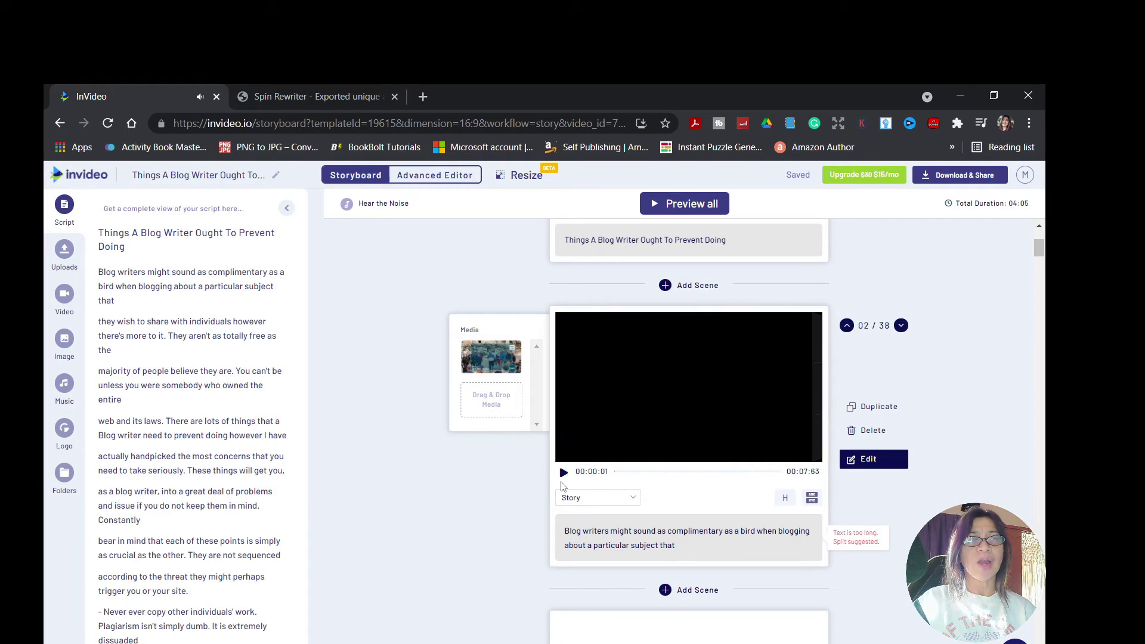
Step: Open scene 2 for editing and add the seal stock video, trimmed to the scene length of 00:07:63
left_click(871, 459)
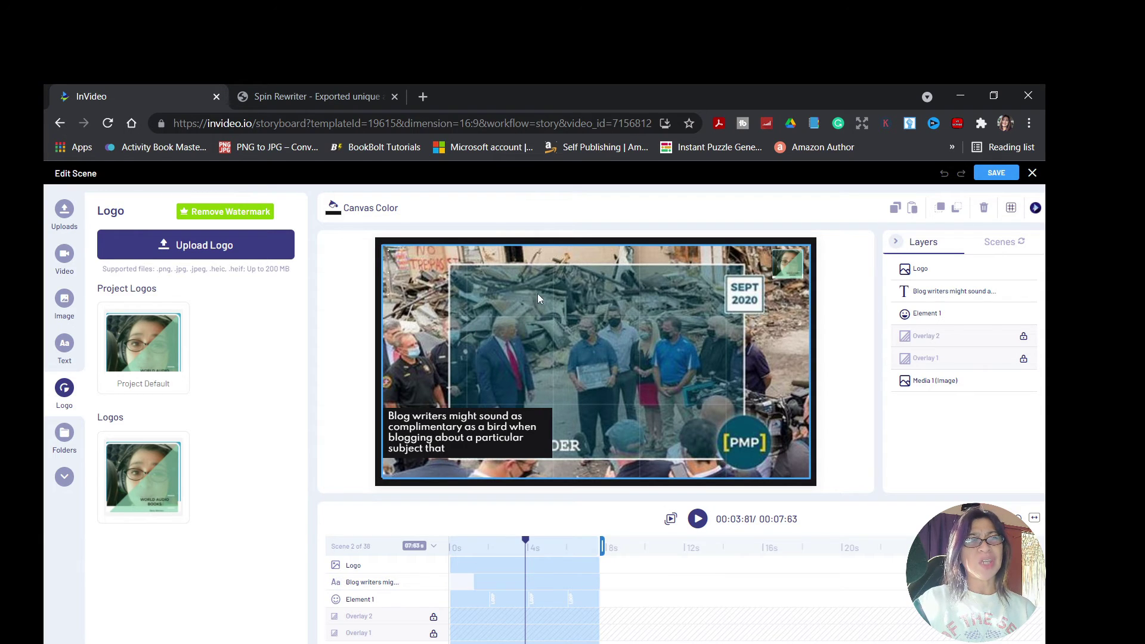
left_click(65, 254)
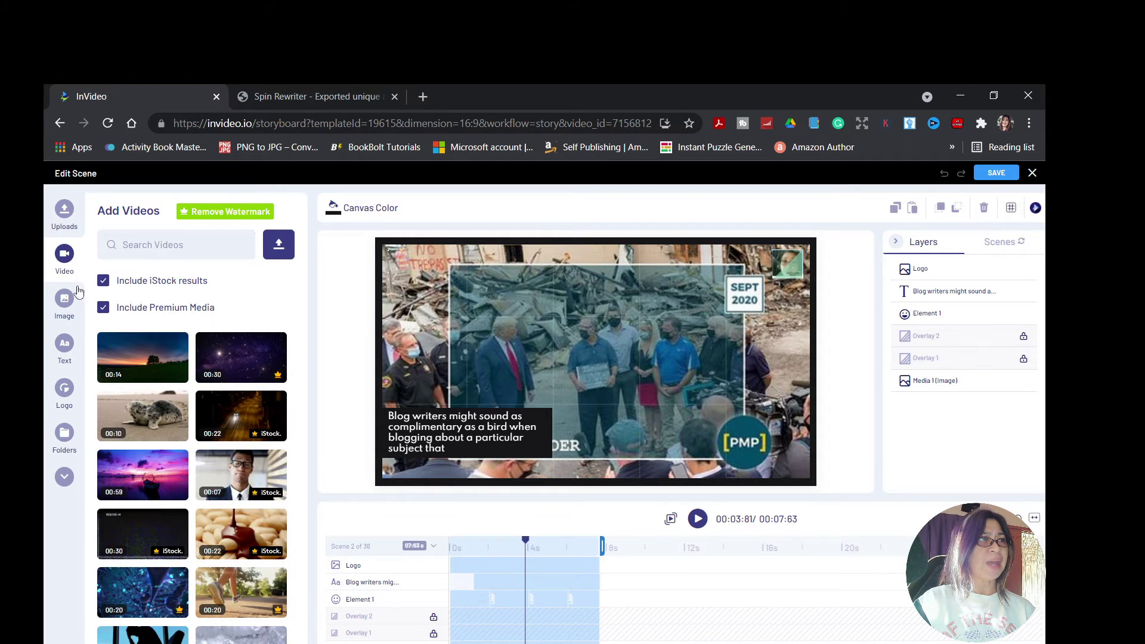
left_click(159, 424)
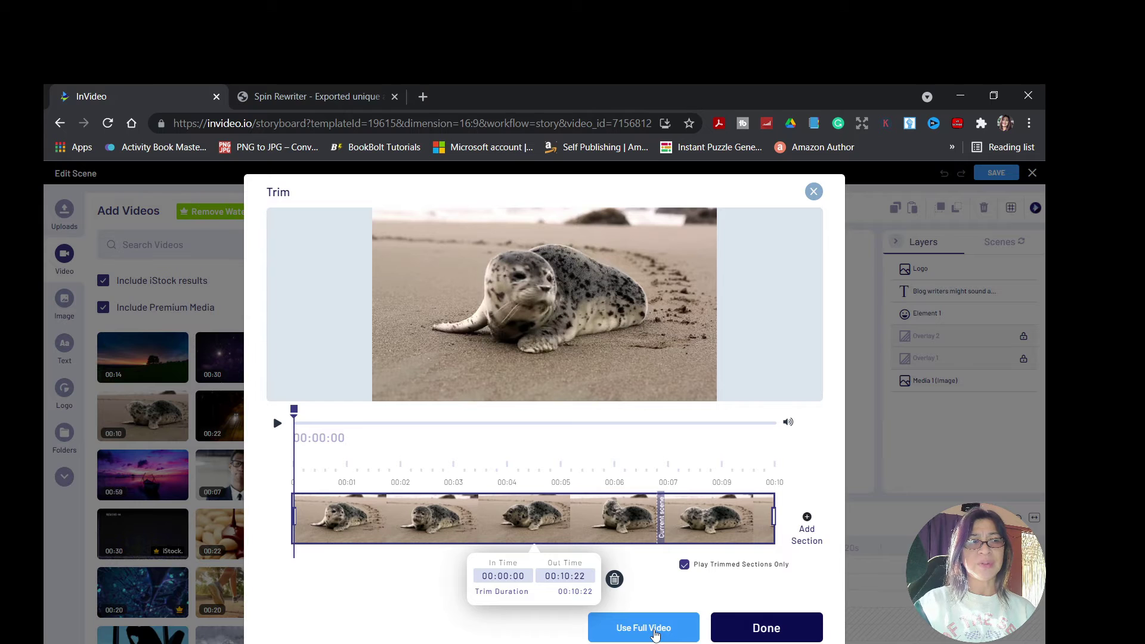
left_click(575, 455)
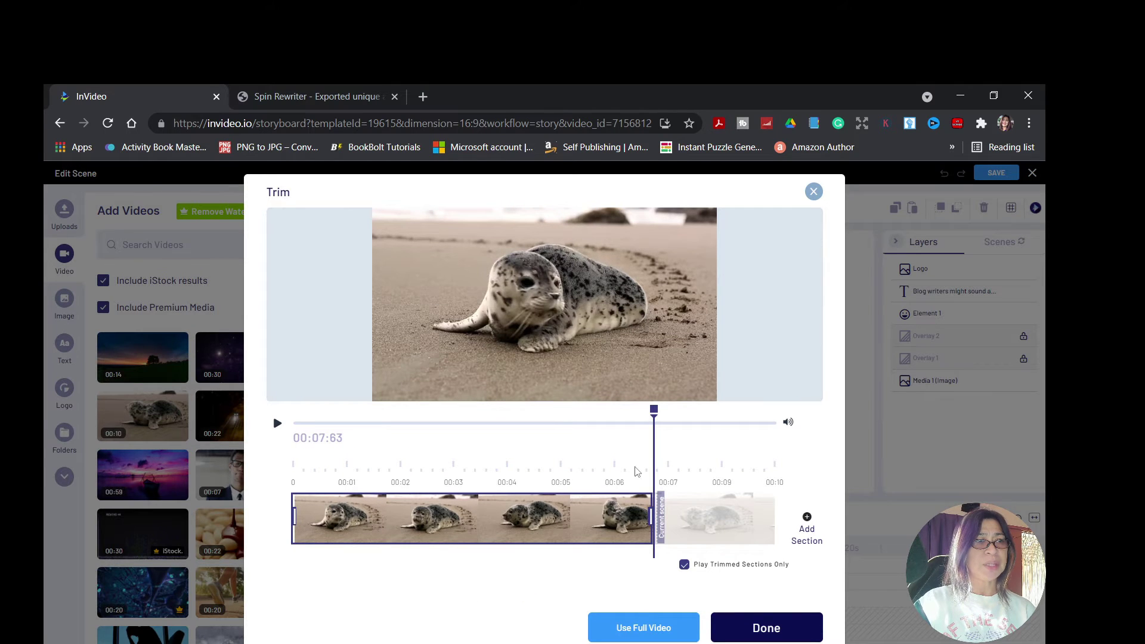
left_click_drag(614, 429, 480, 479)
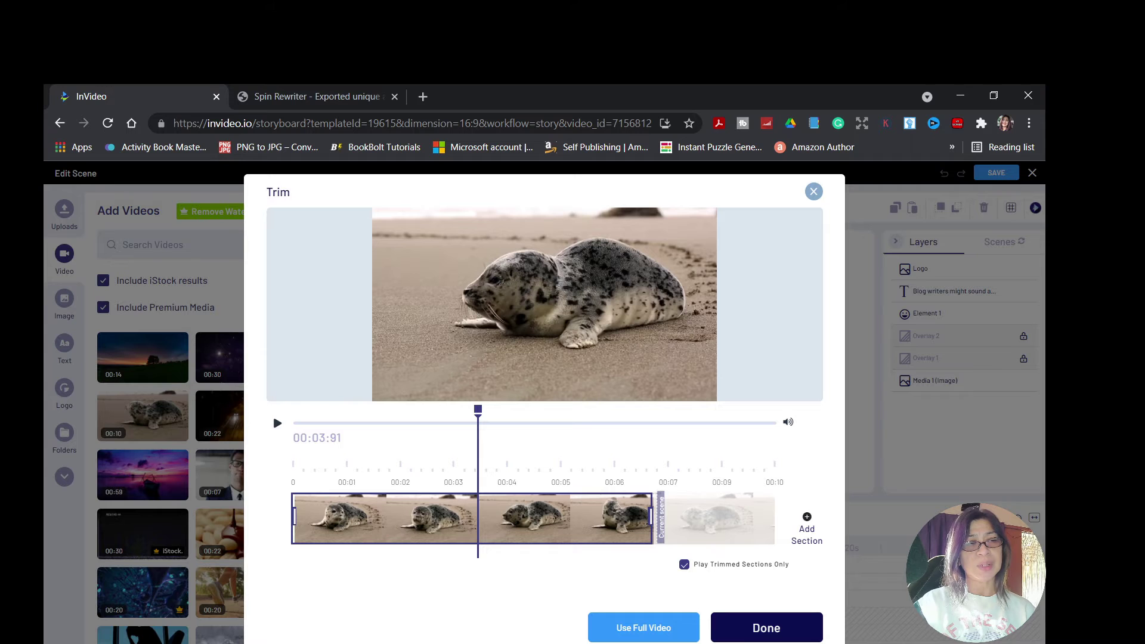
left_click(782, 625)
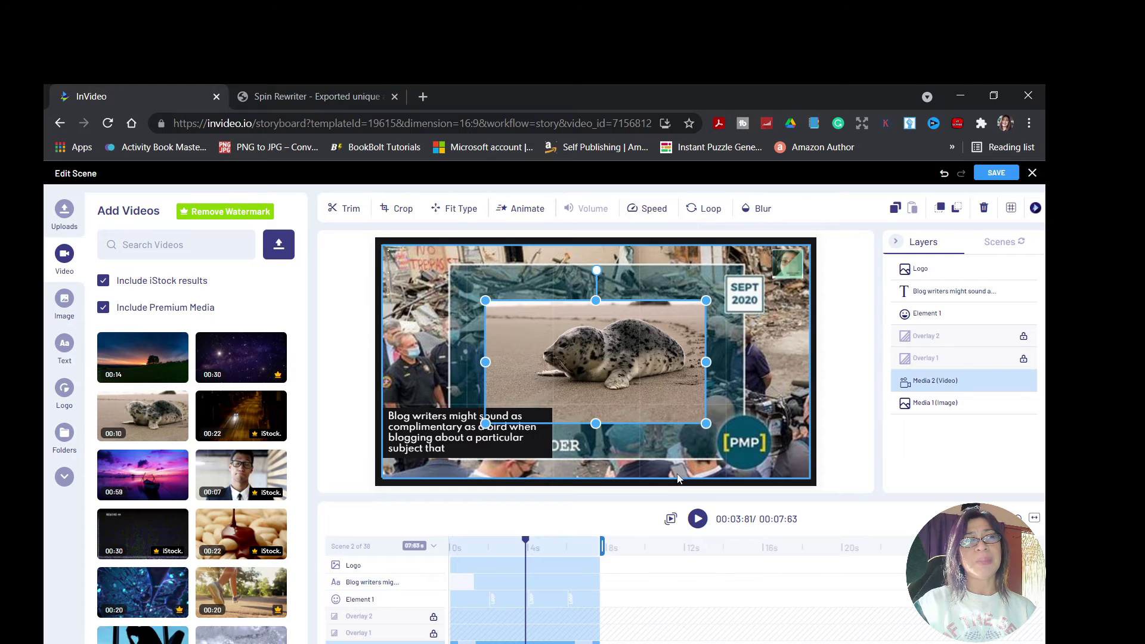
Step: Enlarge the seal video and position it over the whole canvas, covering the original background image
left_click_drag(486, 305, 442, 277)
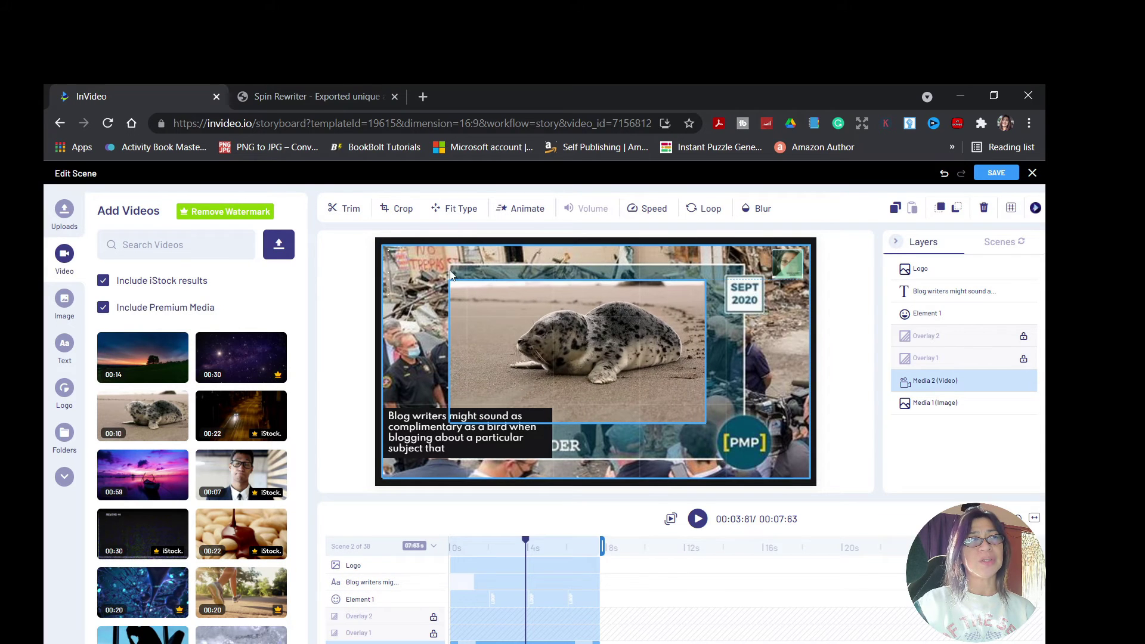
left_click_drag(706, 422, 746, 466)
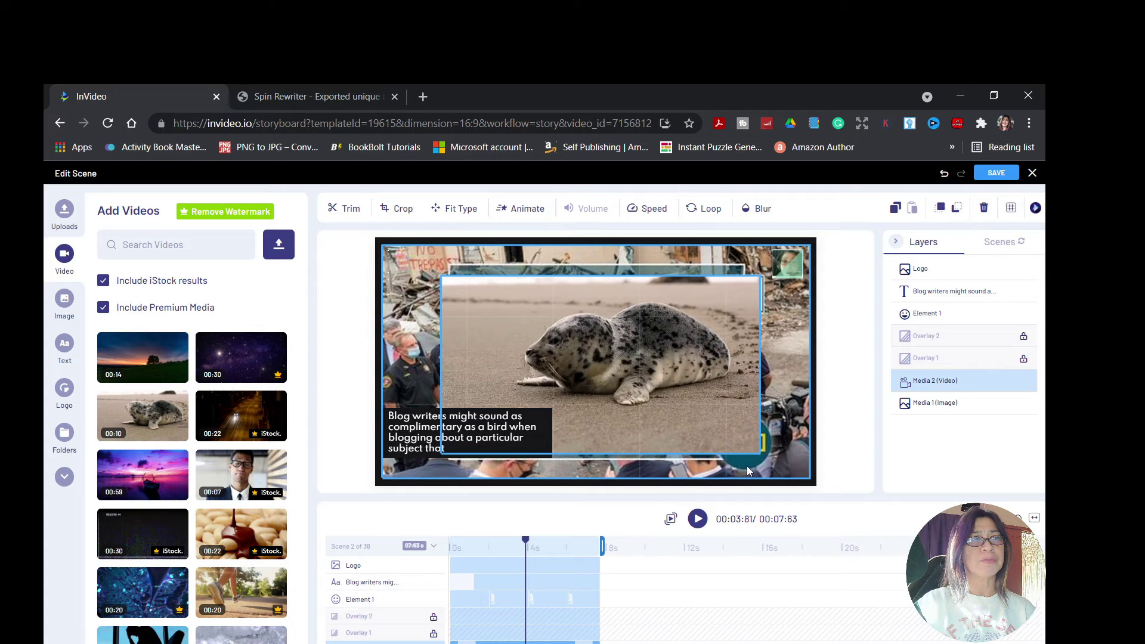
left_click_drag(442, 277, 369, 253)
left_click(770, 458)
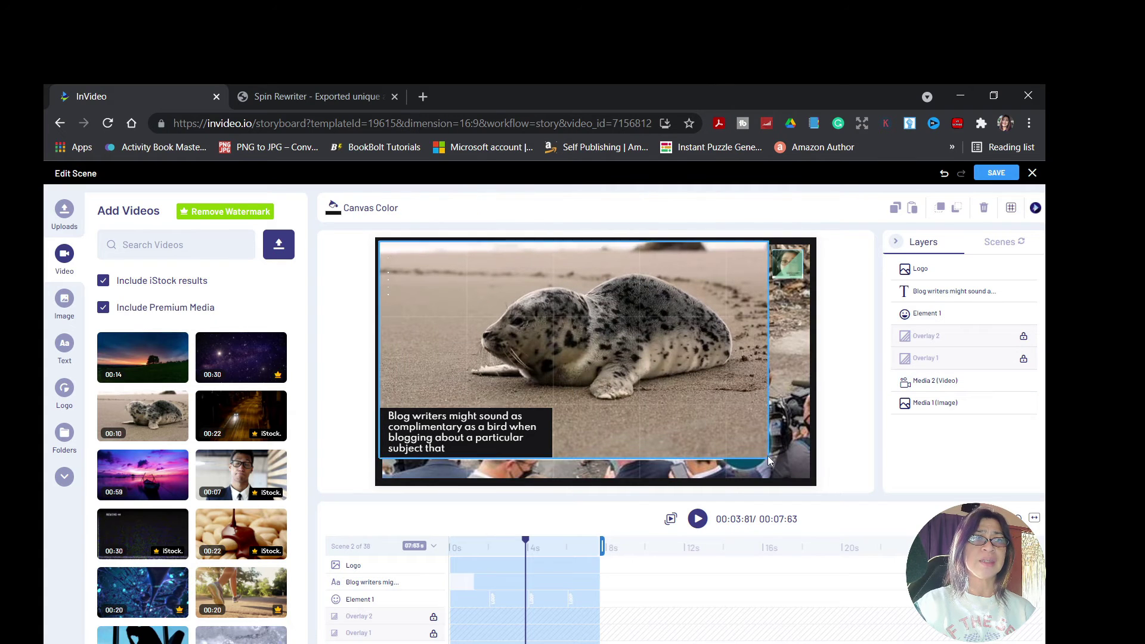
left_click(753, 440)
left_click_drag(769, 458, 807, 499)
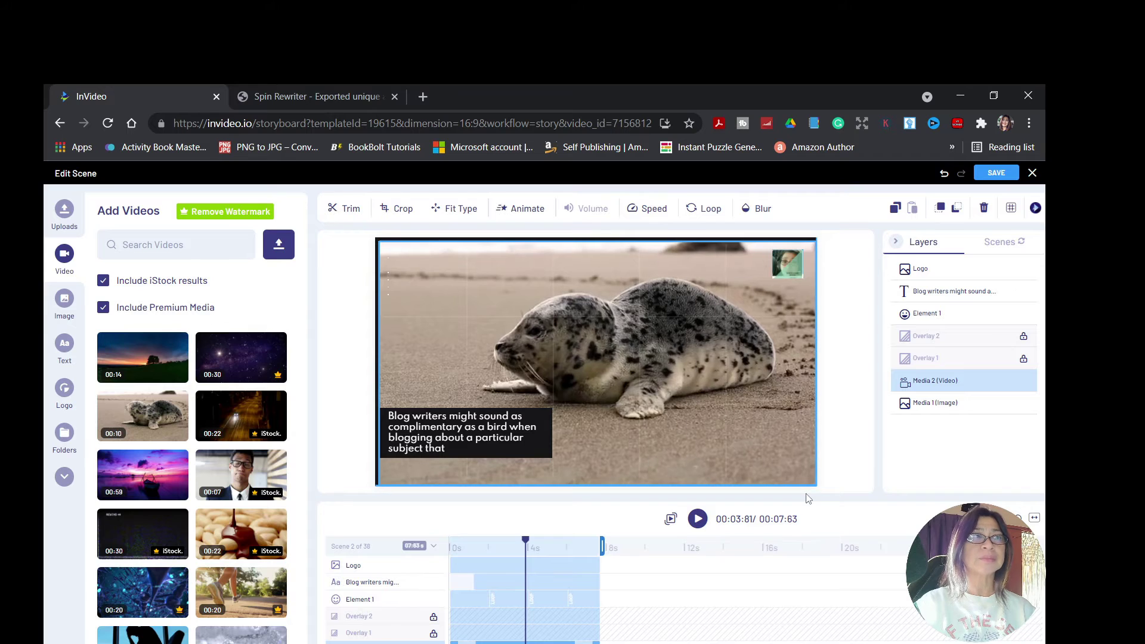
left_click_drag(656, 247, 648, 254)
left_click(567, 346)
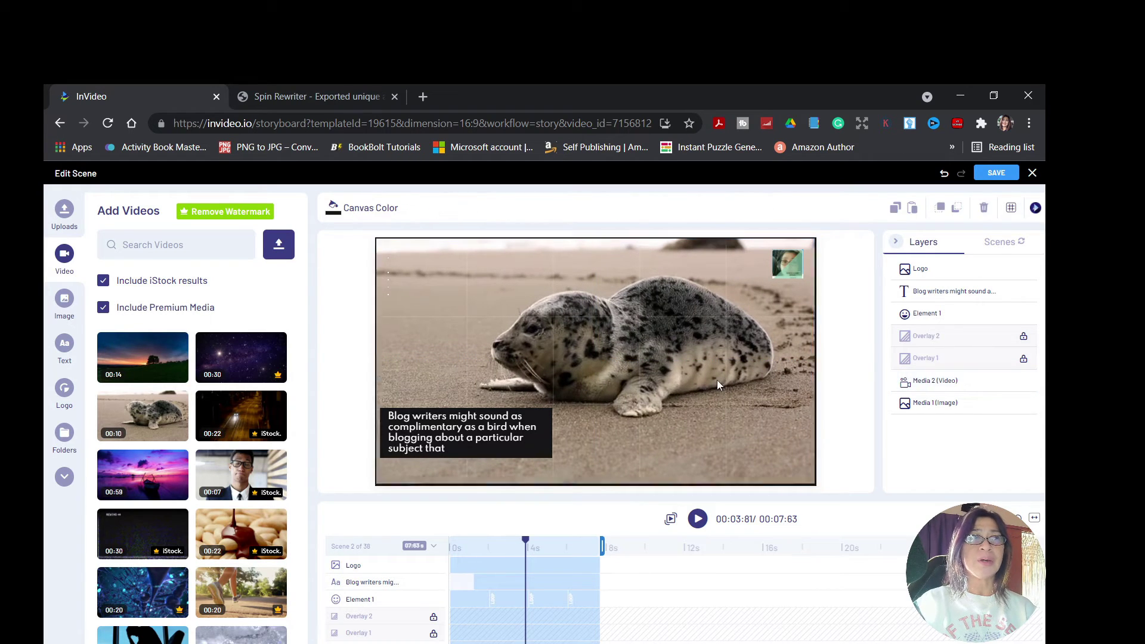
Step: Enlarge the caption text box to a font size of 43.22 and centre it along the lower edge of the scene
left_click(473, 430)
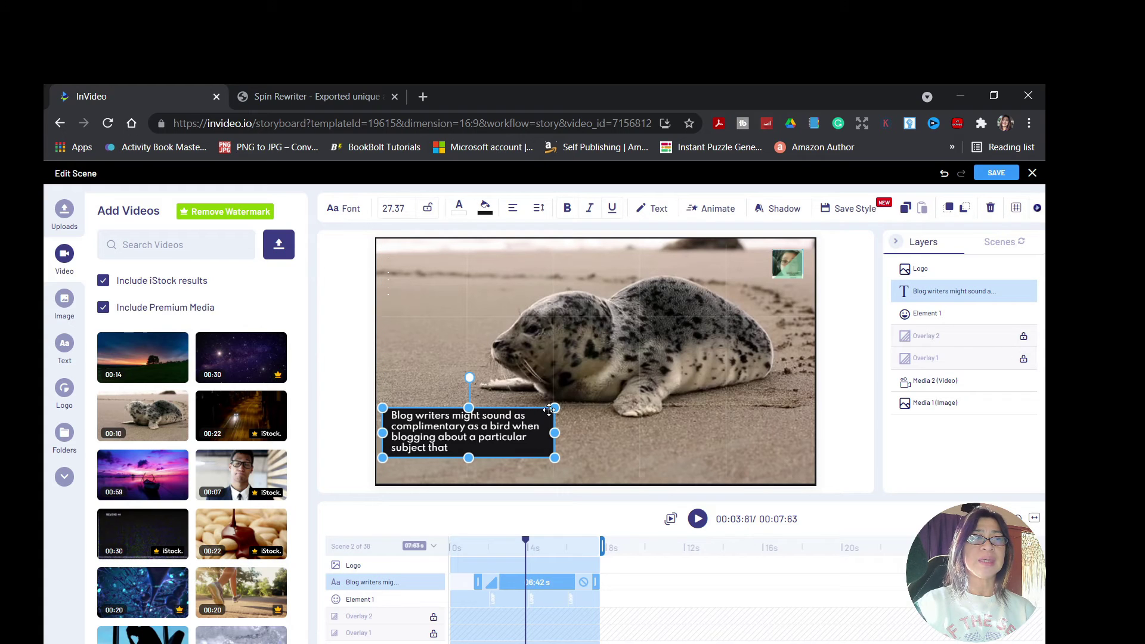
left_click_drag(555, 407, 645, 359)
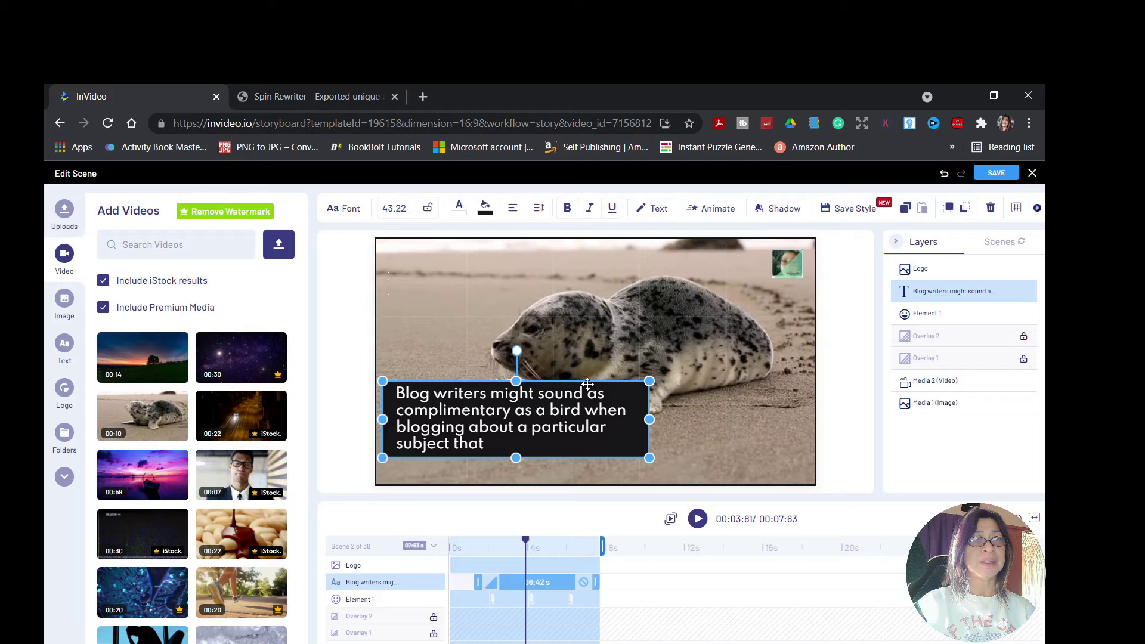
left_click_drag(588, 389, 662, 410)
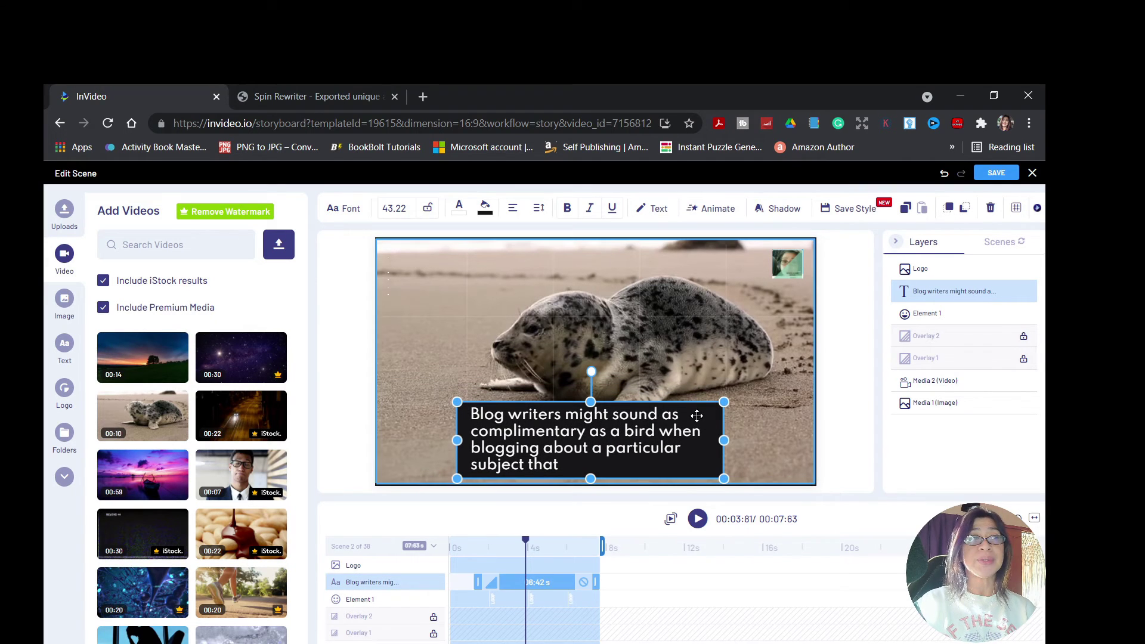
left_click_drag(680, 405, 686, 406)
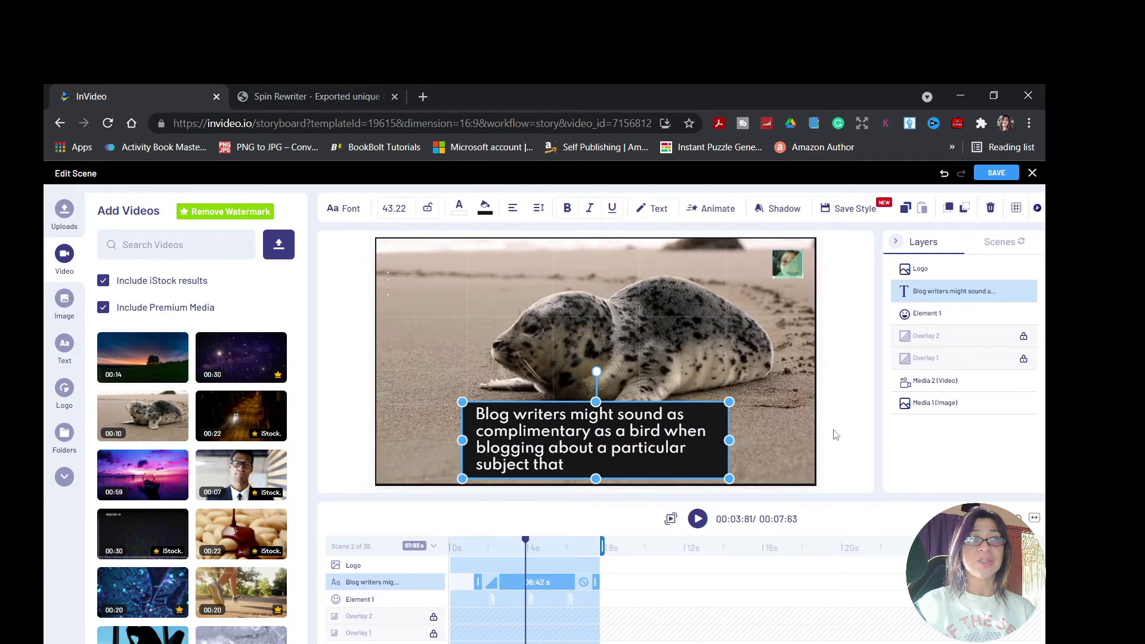
Step: Realign the seal video with the right edge of the canvas
left_click(444, 423)
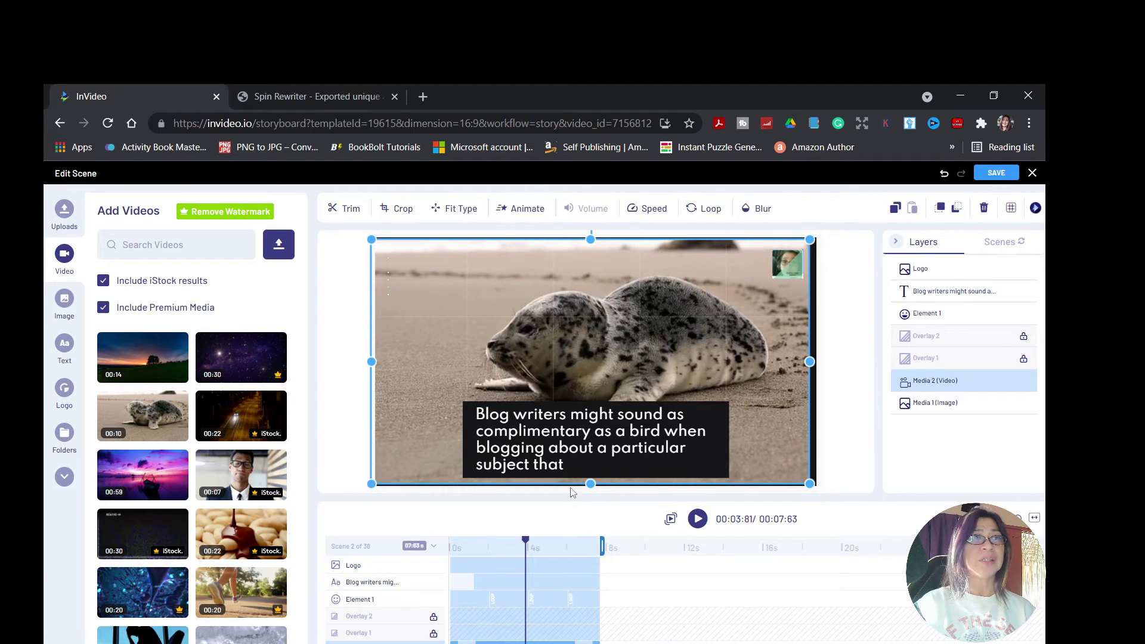
left_click_drag(798, 481, 799, 481)
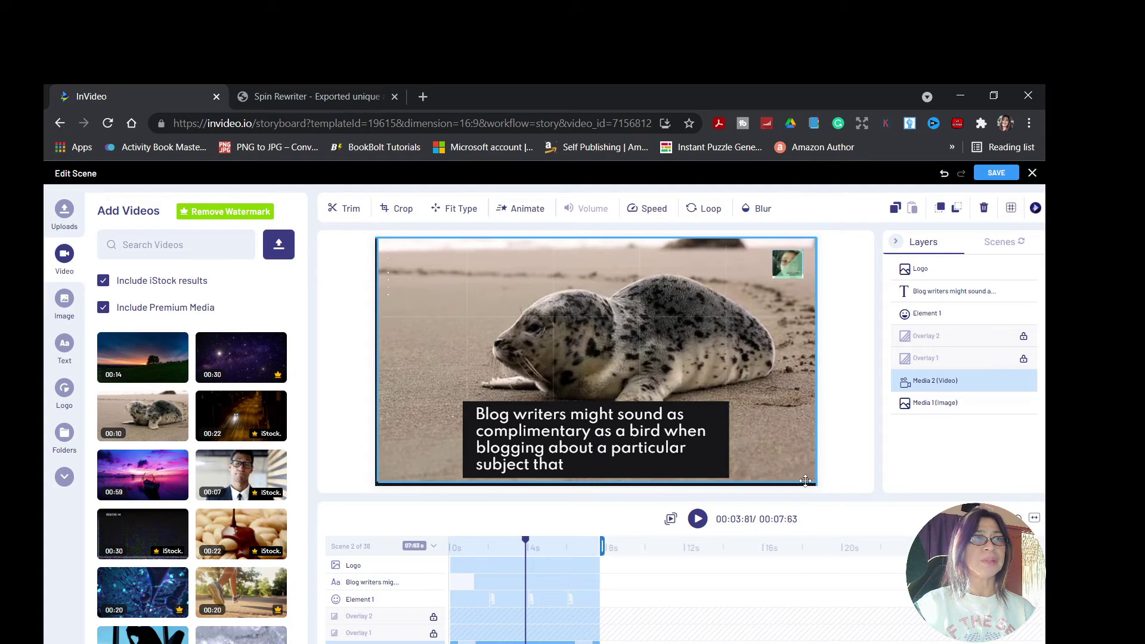
left_click(846, 456)
Step: Change the caption's text color to yellow, #fafa43
left_click(653, 435)
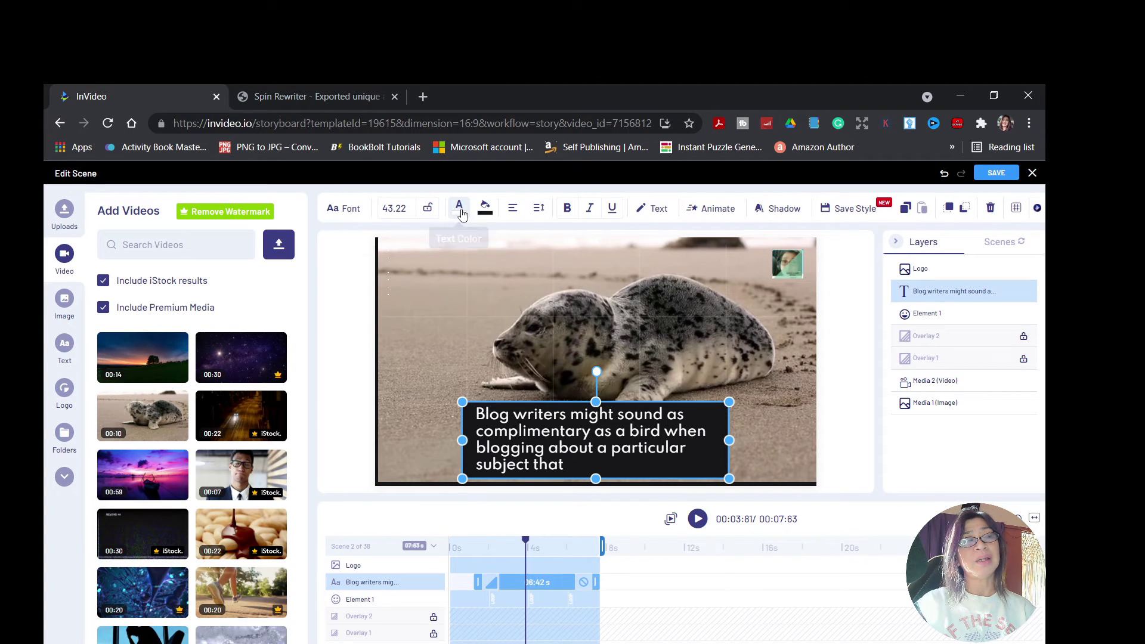
left_click(458, 213)
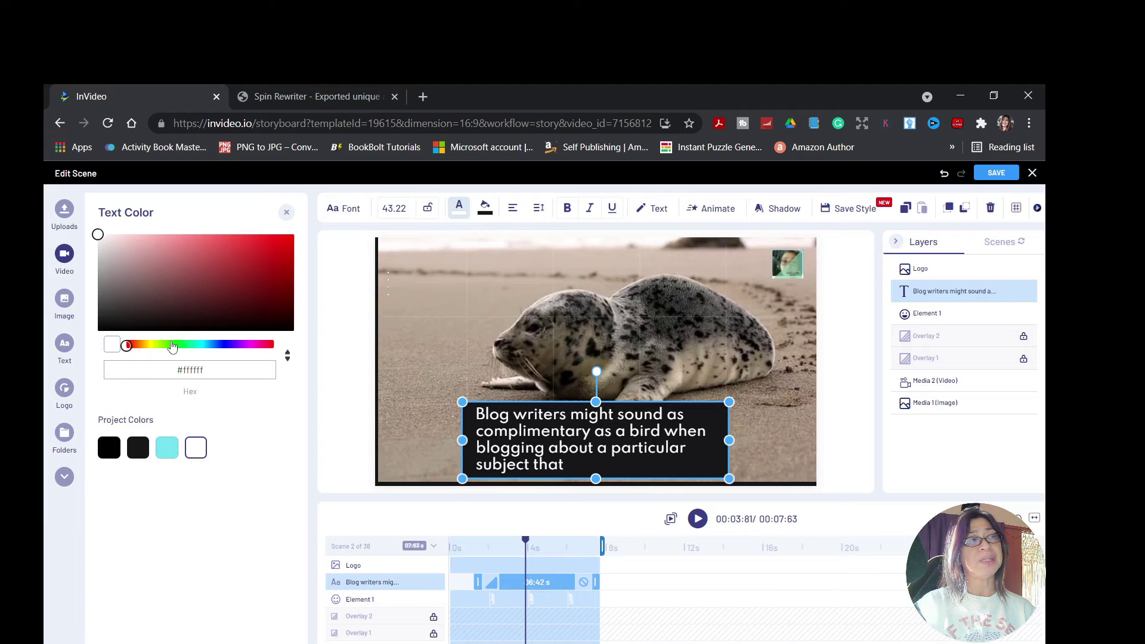
left_click(151, 346)
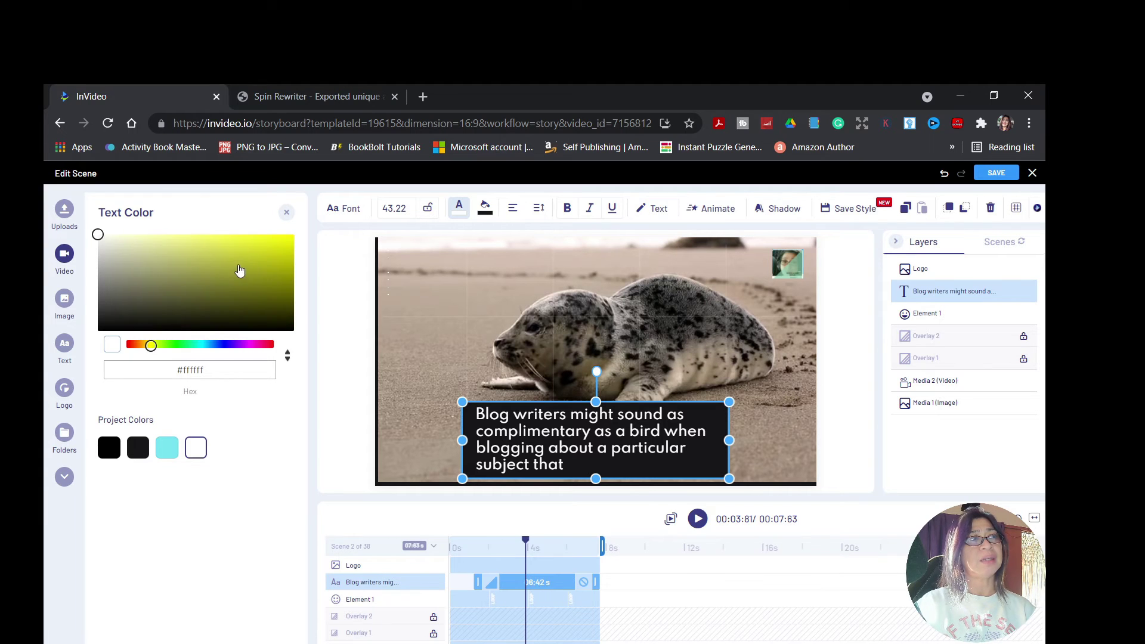
left_click(241, 236)
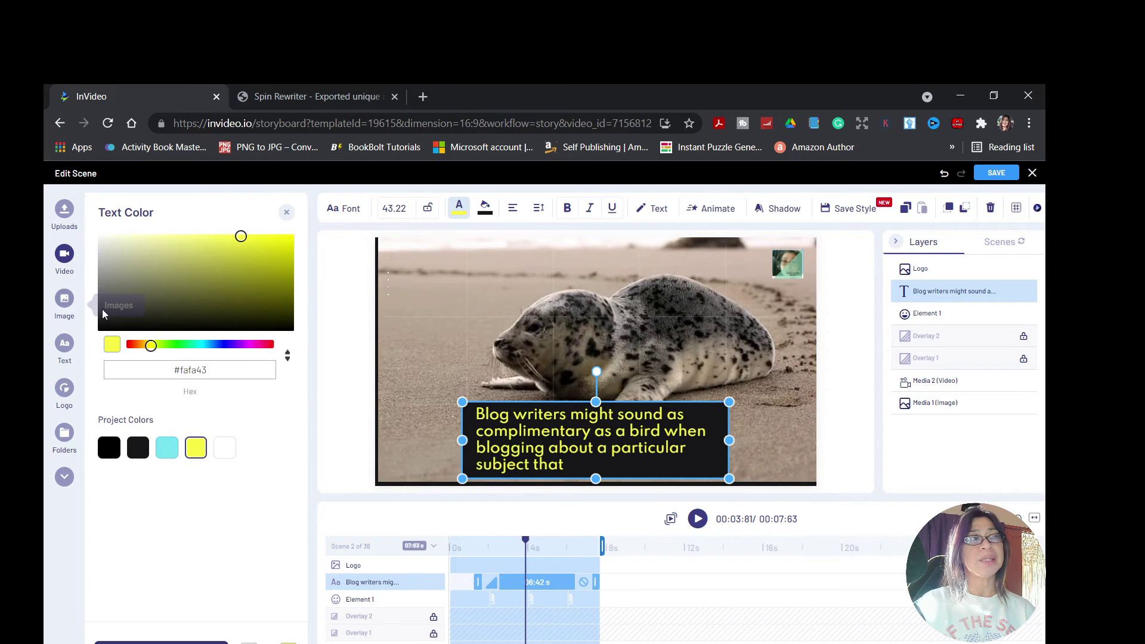
left_click(780, 444)
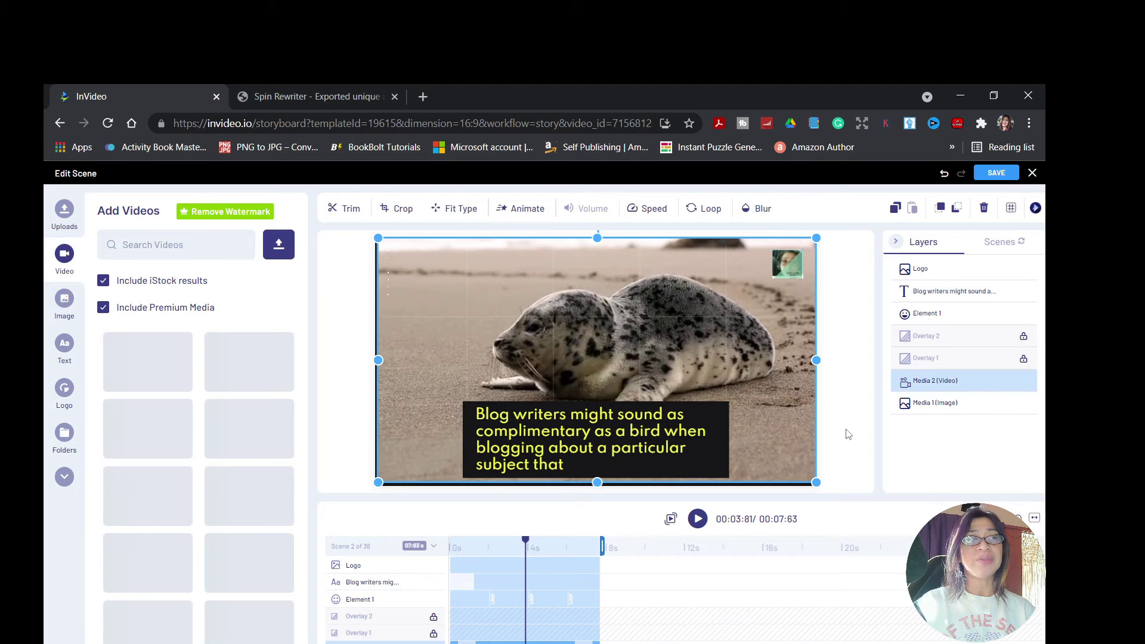
left_click(849, 435)
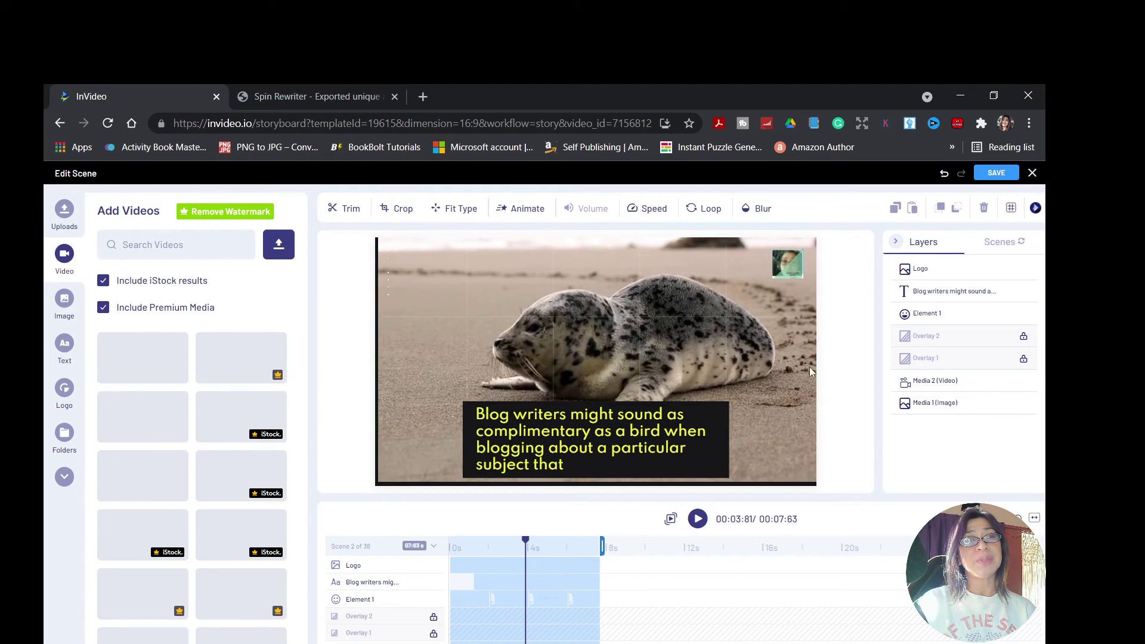
Step: Save the edited second scene and play it back in the storyboard
left_click(778, 321)
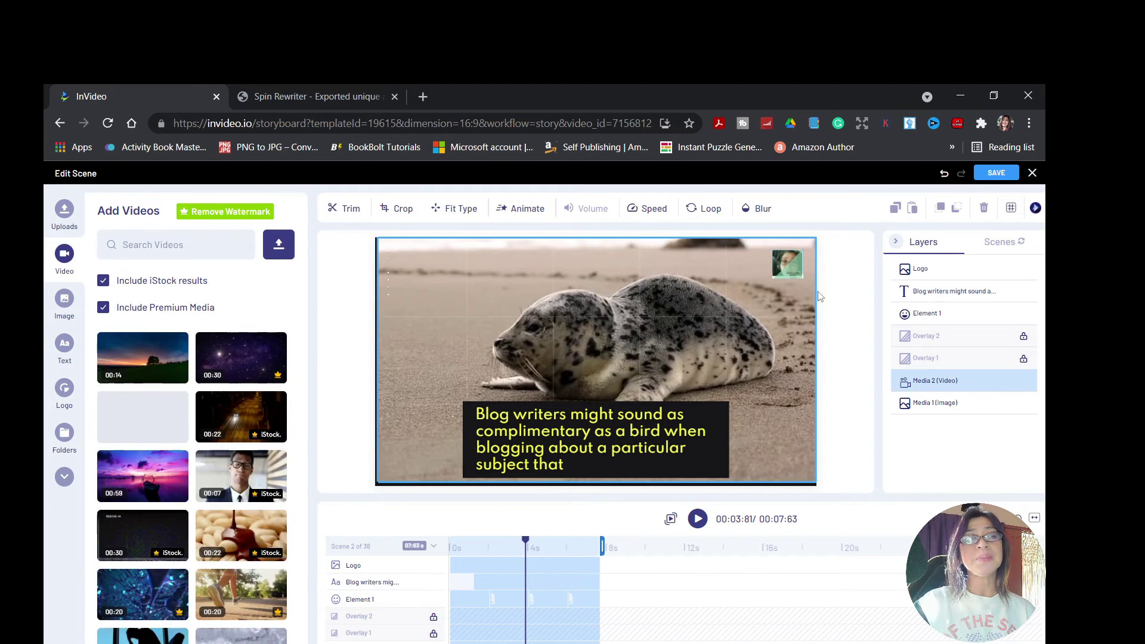
left_click(999, 175)
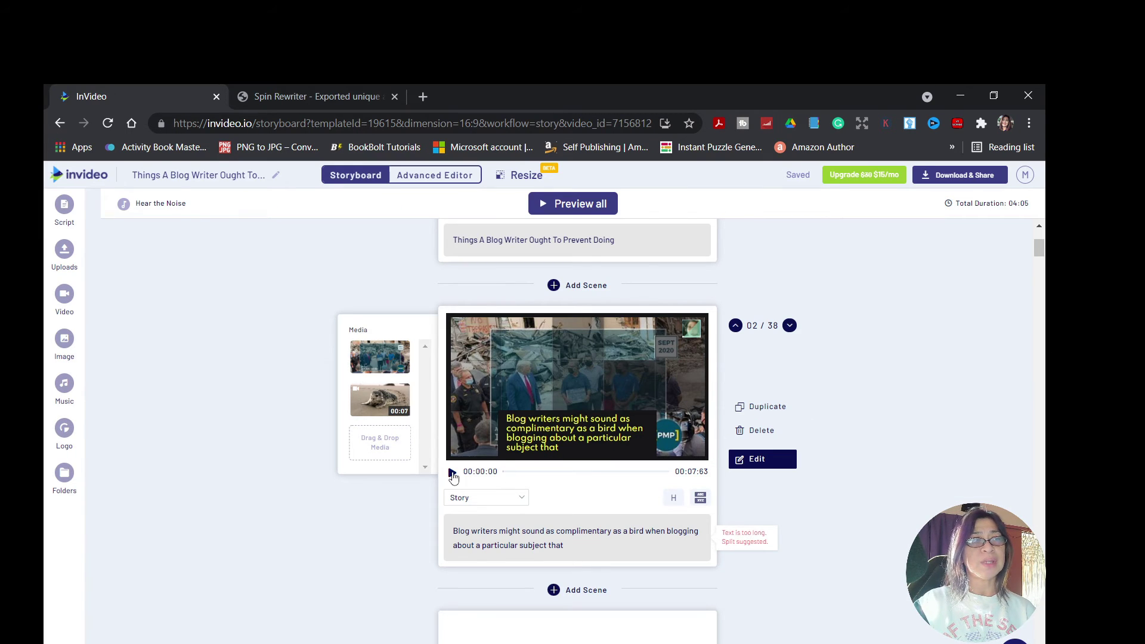
left_click(452, 475)
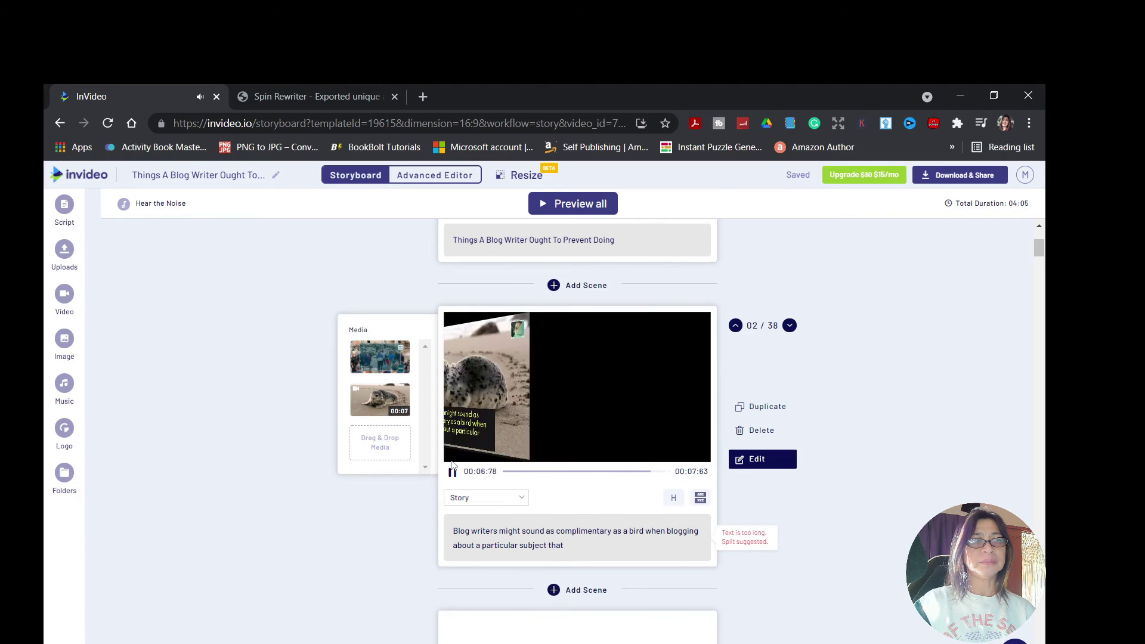
Step: Remove the original background image from the second scene's media, keeping only the seal video
left_click(400, 352)
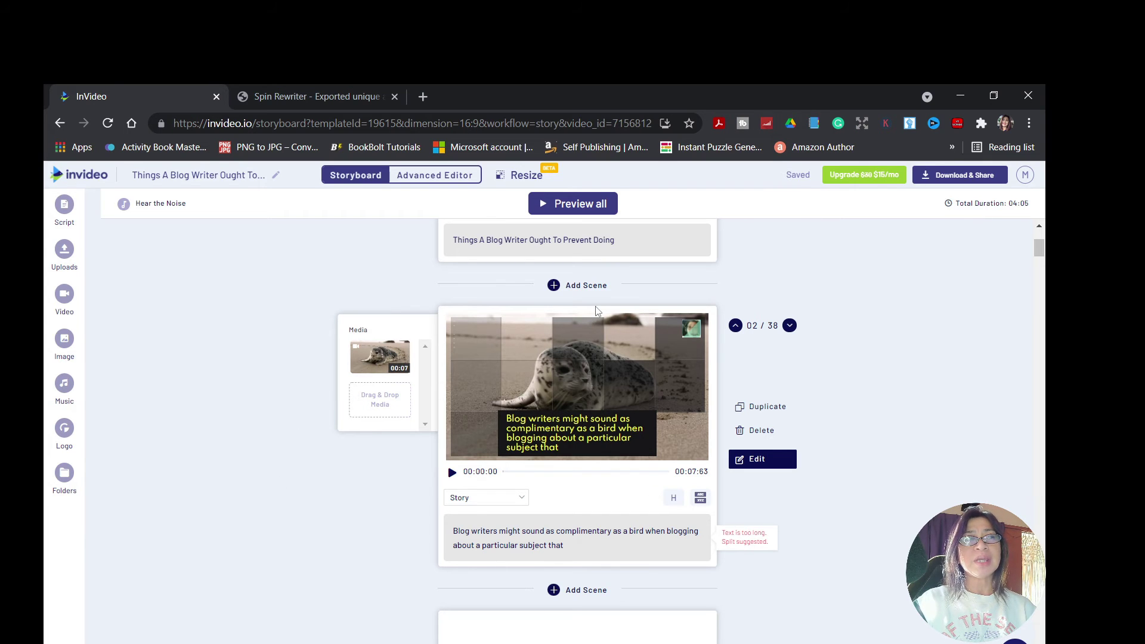
scroll(586, 337, "up", 4)
scroll(636, 452, "down", 4)
scroll(636, 451, "up", 4)
scroll(597, 477, "down", 4)
Step: Open the complete script view and examine the article text alongside the storyboard scenes
left_click(65, 205)
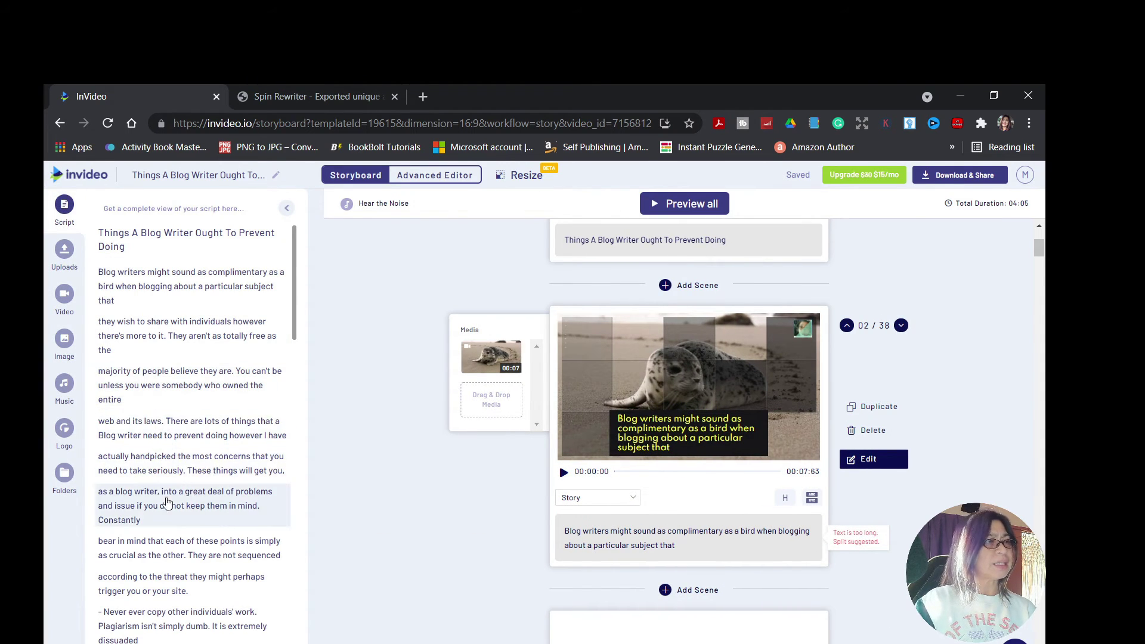
scroll(787, 484, "down", 1)
scroll(784, 483, "down", 2)
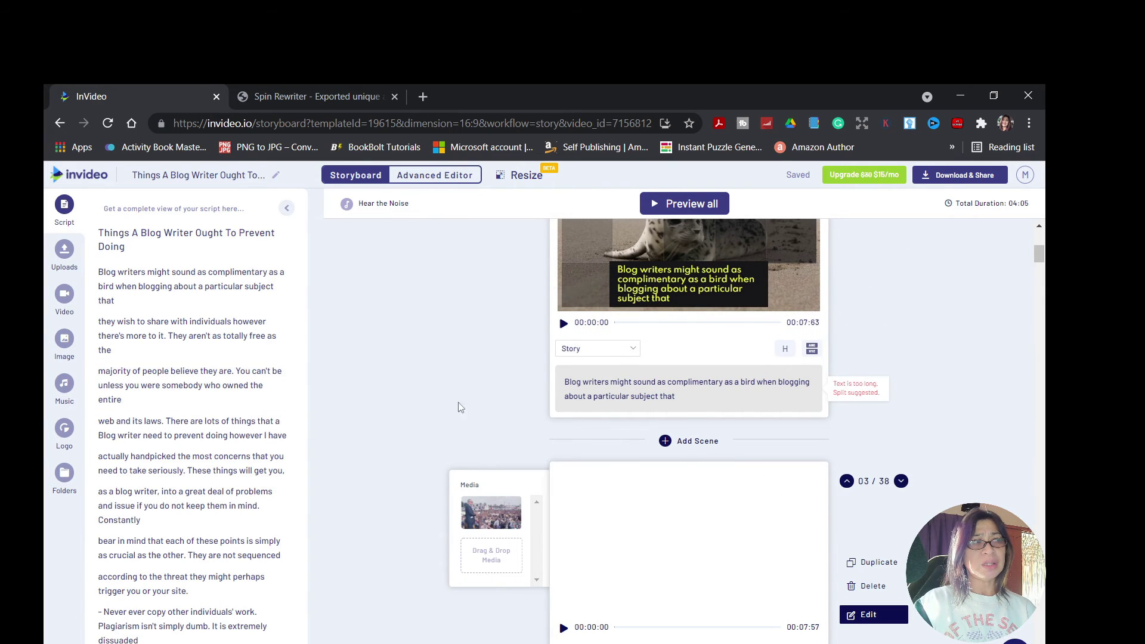
scroll(700, 506, "down", 3)
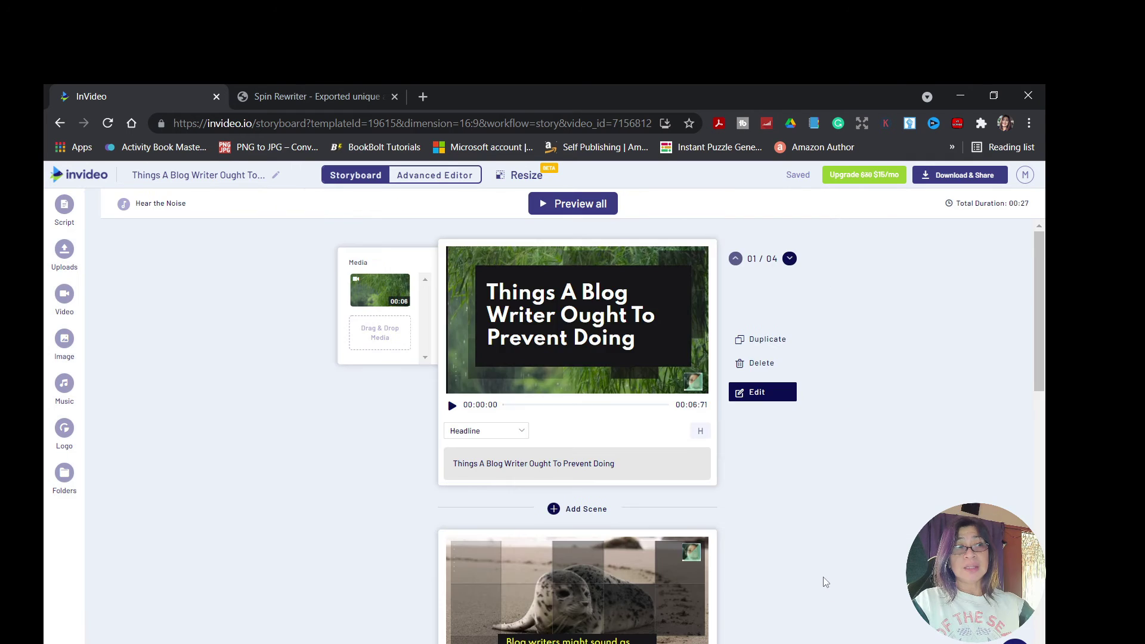
Step: Review all storyboard scenes from the headline to the copyright laws scene, and preview the whole video
scroll(824, 582, "down", 10)
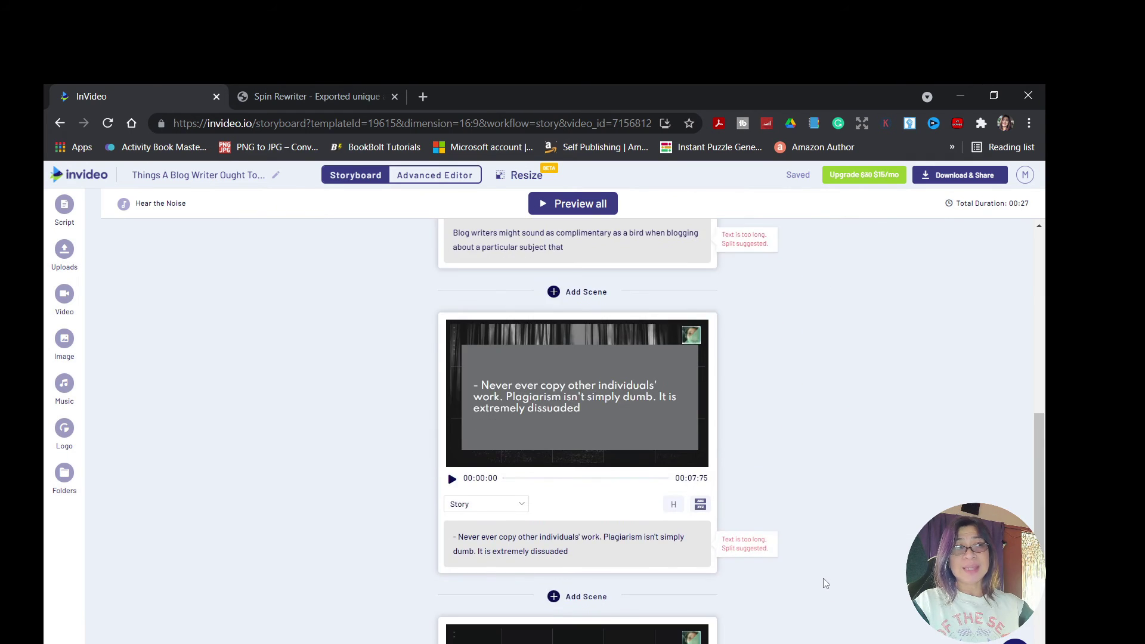
scroll(825, 582, "down", 3)
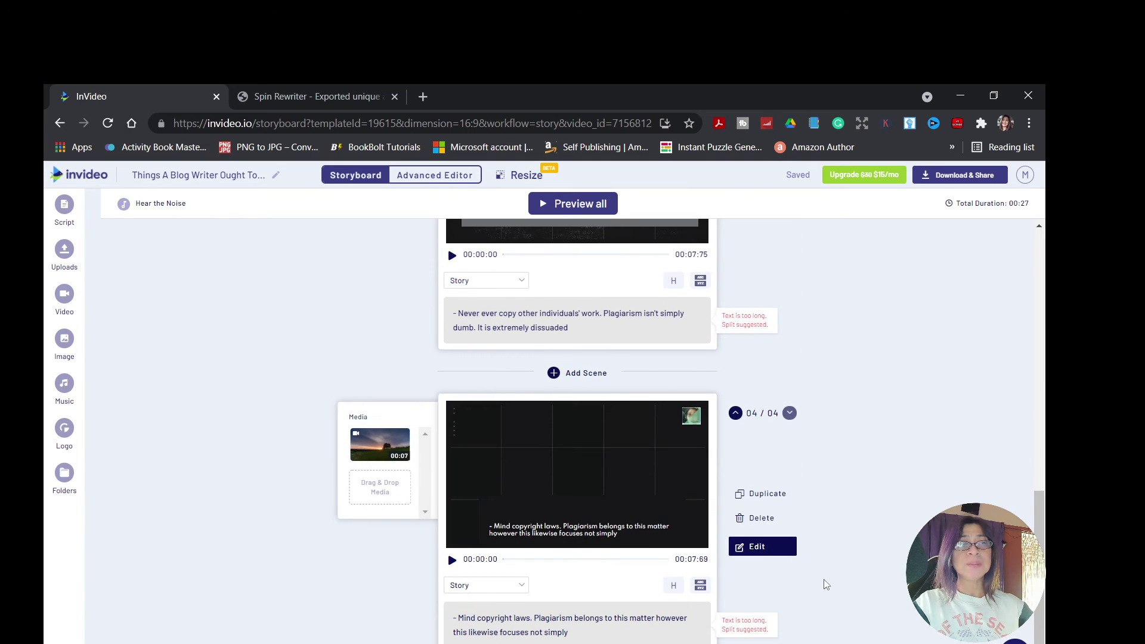
scroll(826, 584, "up", 9)
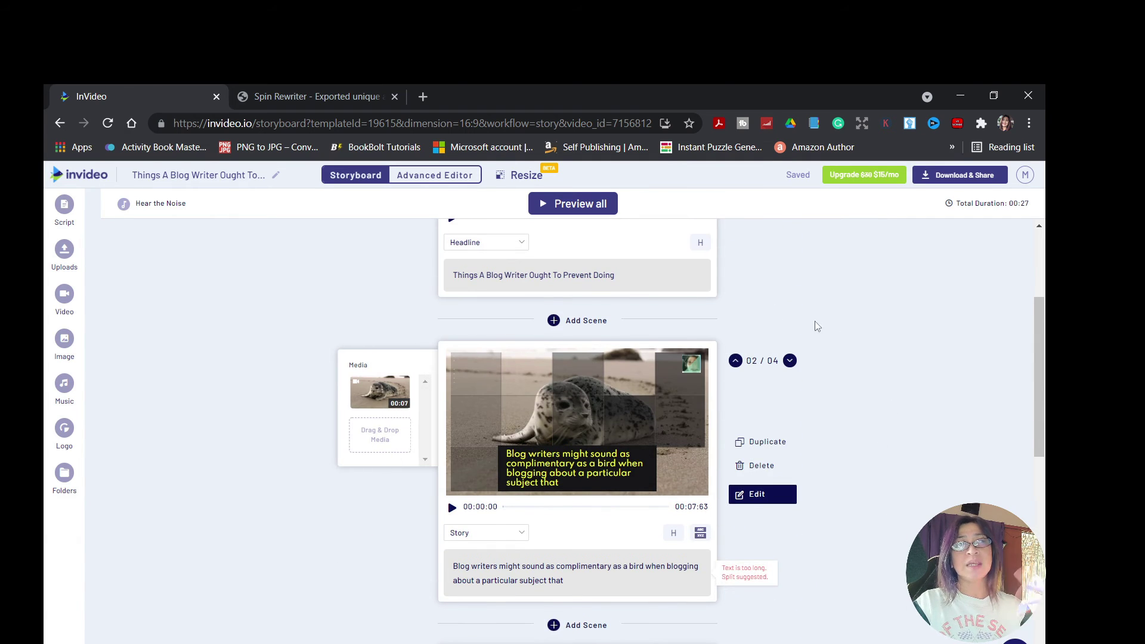
scroll(817, 326, "up", 3)
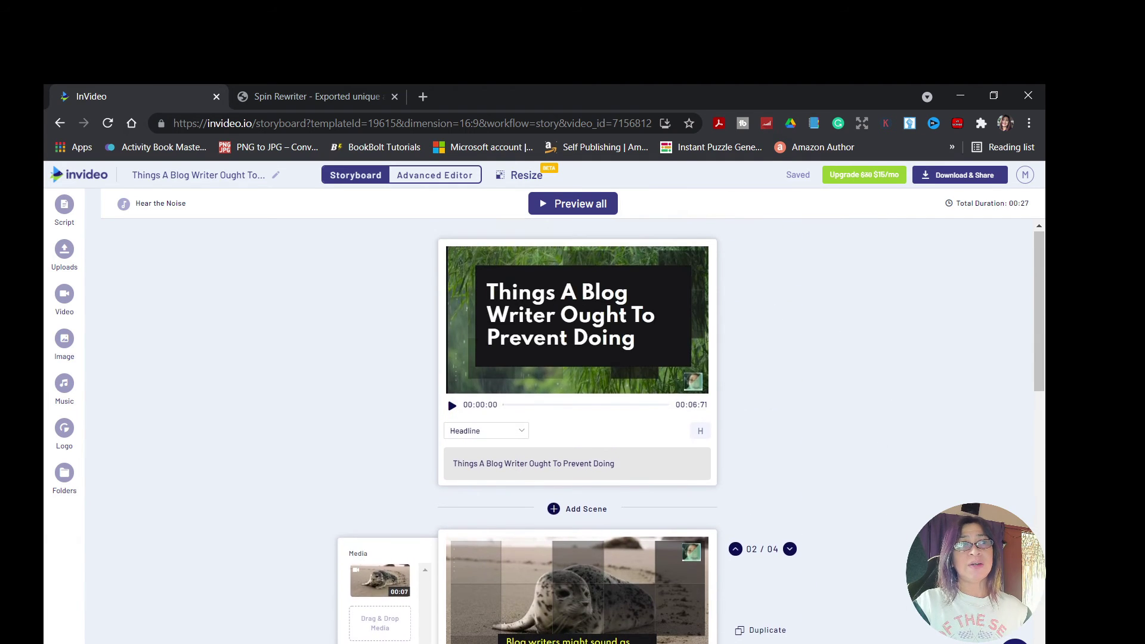
left_click(593, 207)
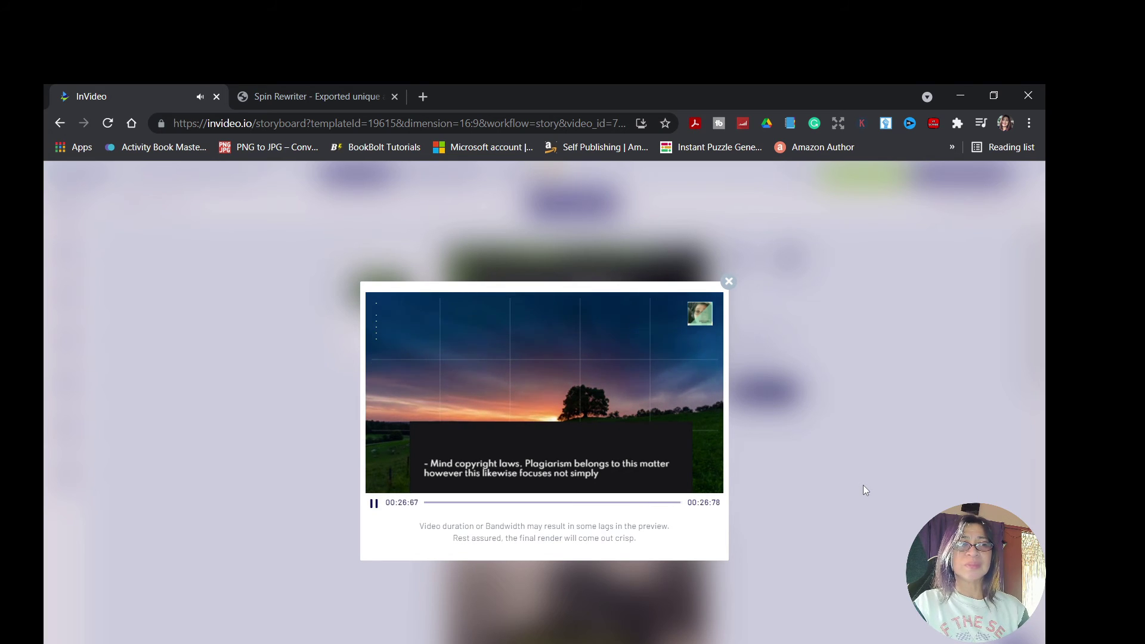
left_click(728, 281)
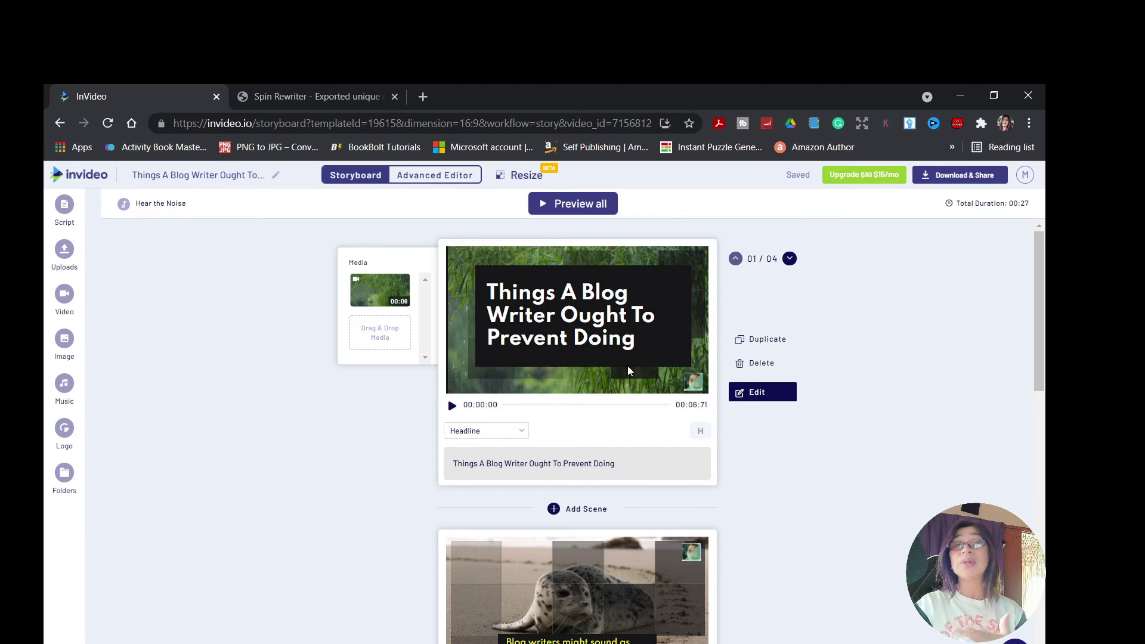
Step: Export the finished video at the default 720p resolution
left_click(960, 175)
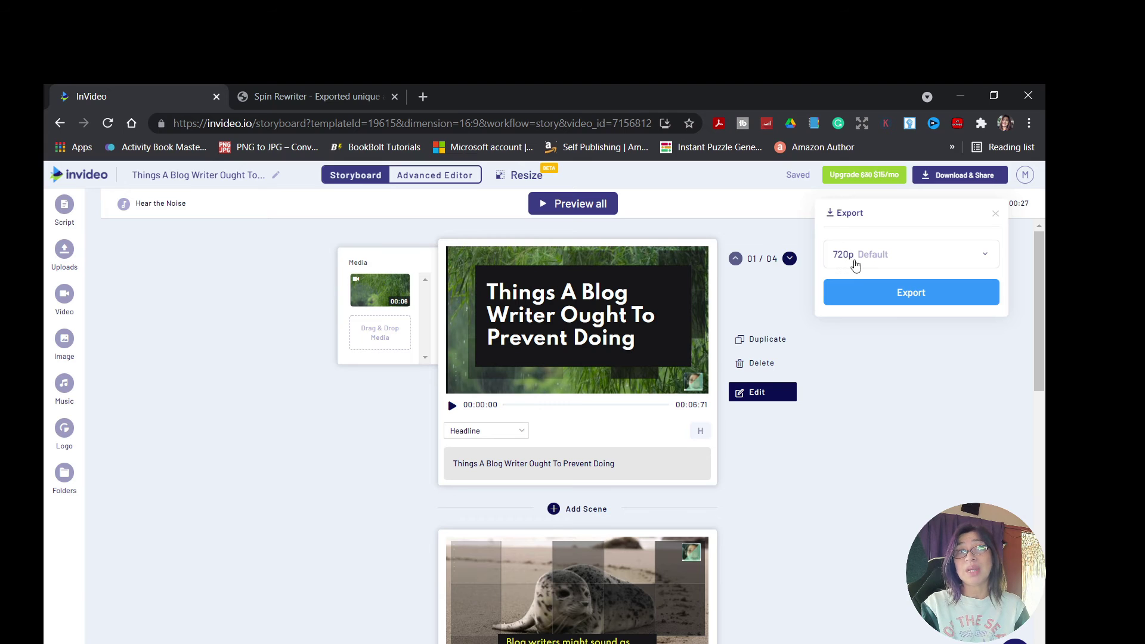
left_click(985, 258)
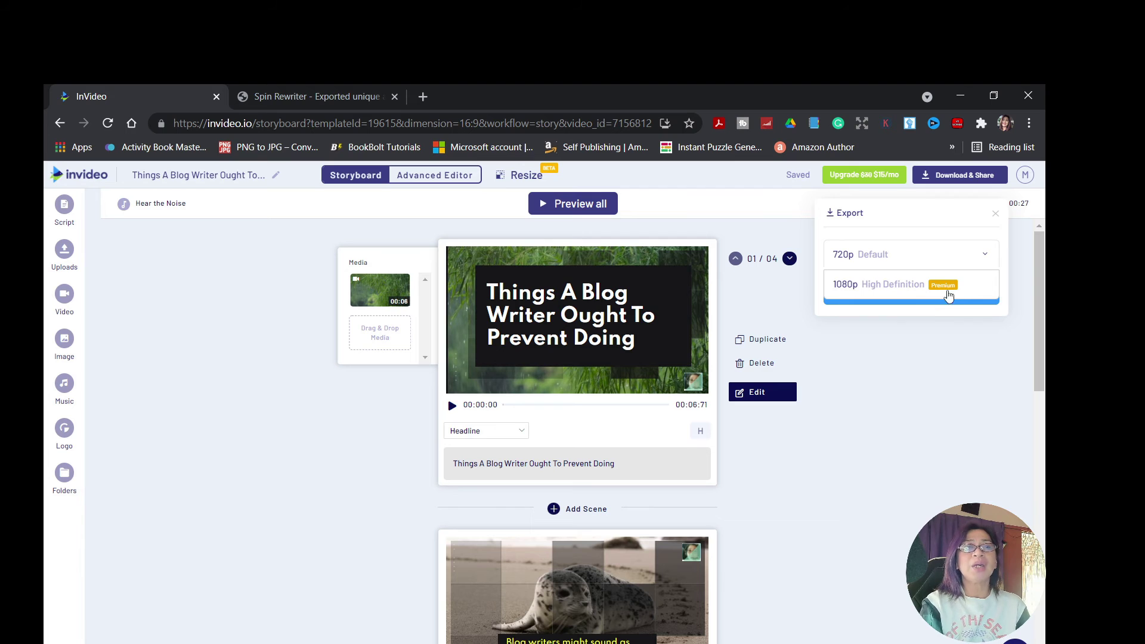
left_click(869, 259)
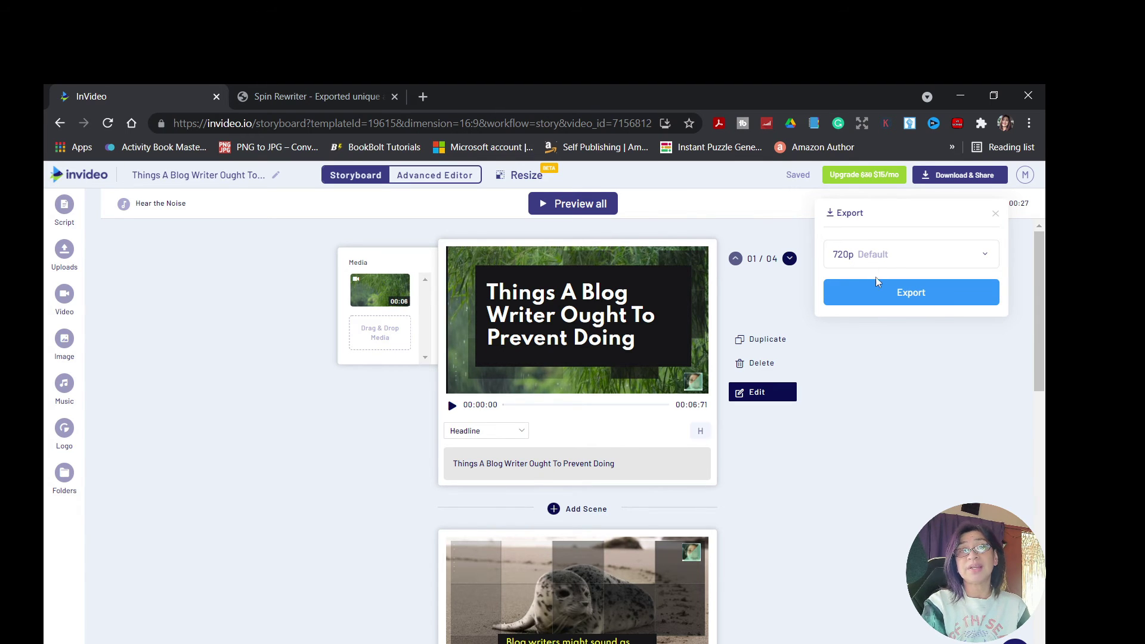
left_click(915, 298)
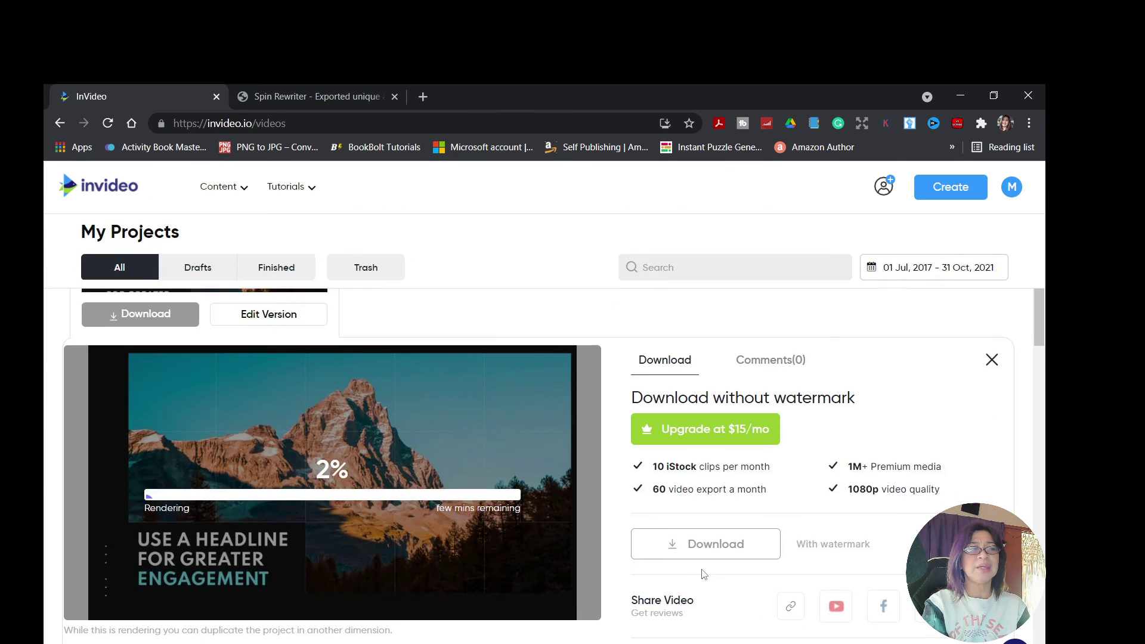
Step: Play the rendered video on the projects page and pause it at the plagiarism scene
scroll(408, 588, "down", 3)
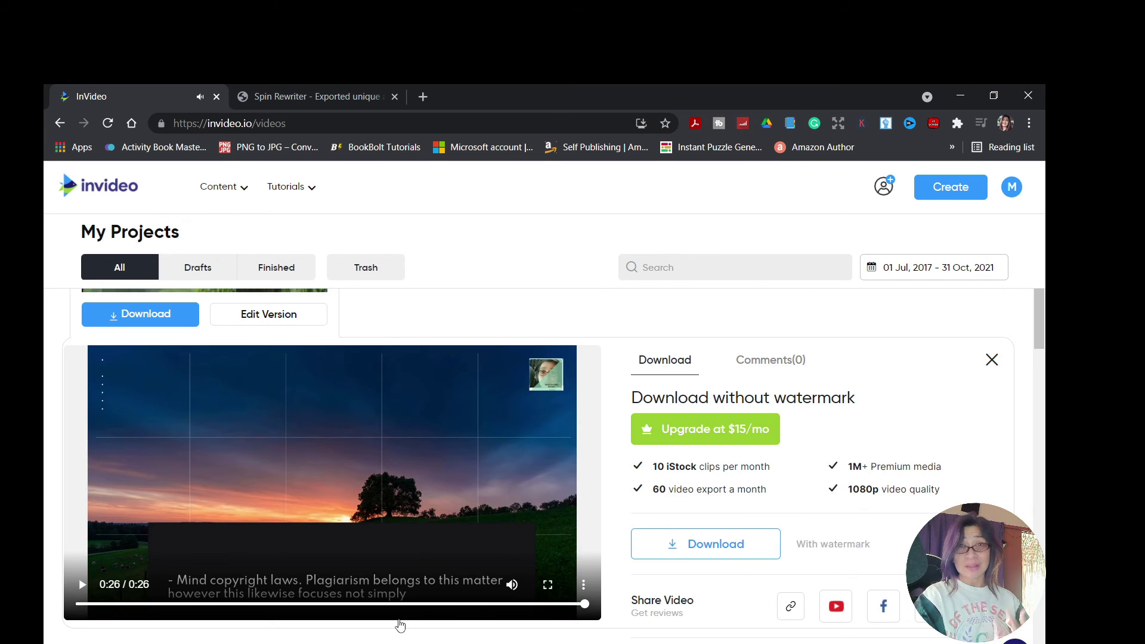
left_click(84, 586)
left_click(83, 585)
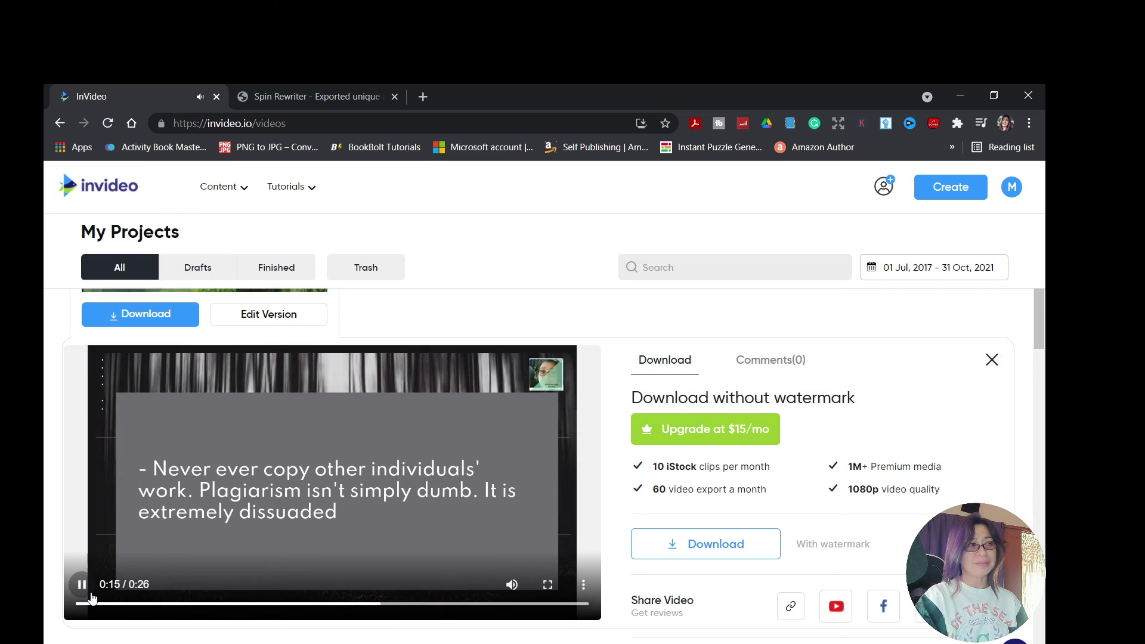
left_click(82, 585)
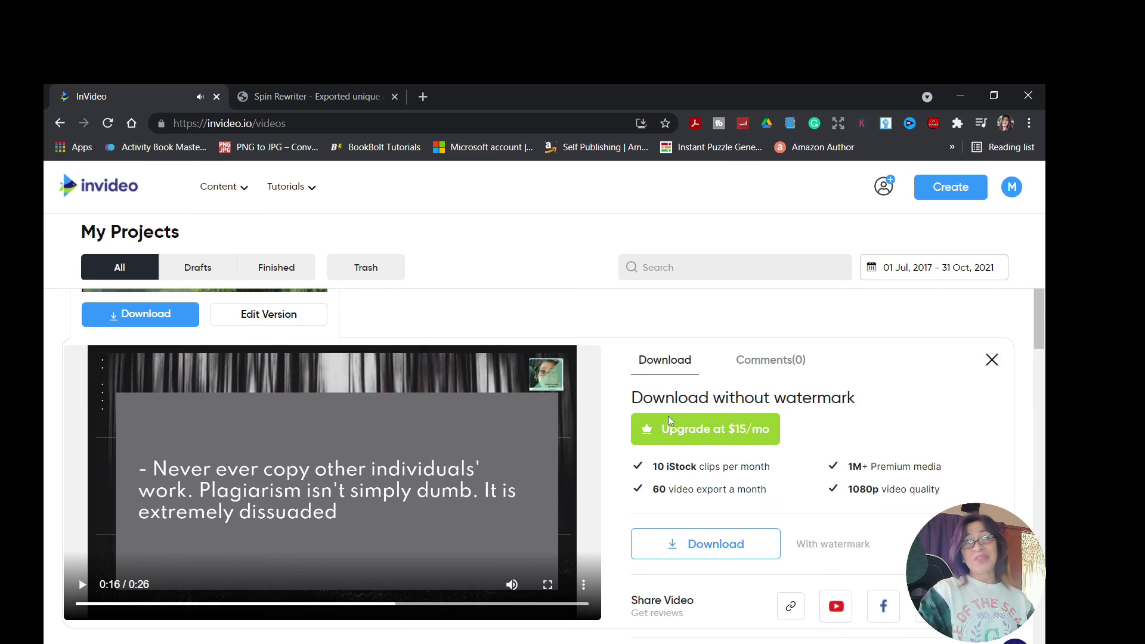